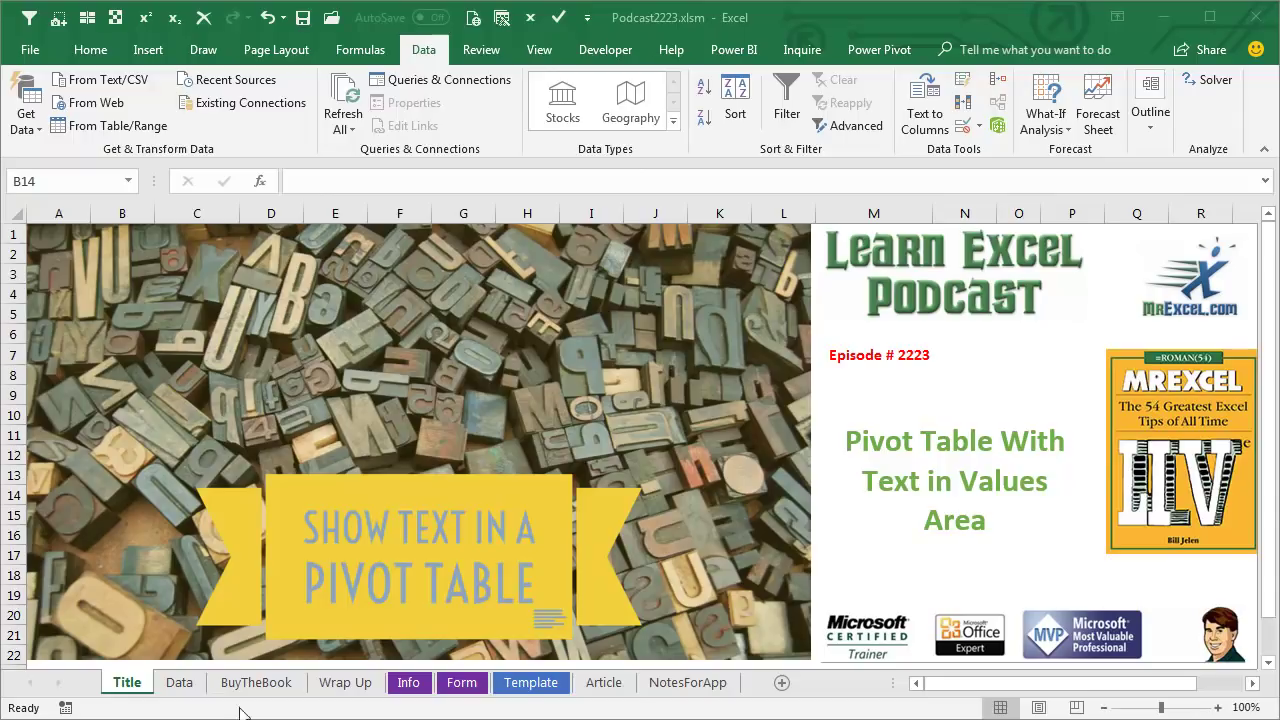
# Step: Go from the title page to the Data sheet of Region, Market, Rep, Version and Code records
pyautogui.click(181, 683)
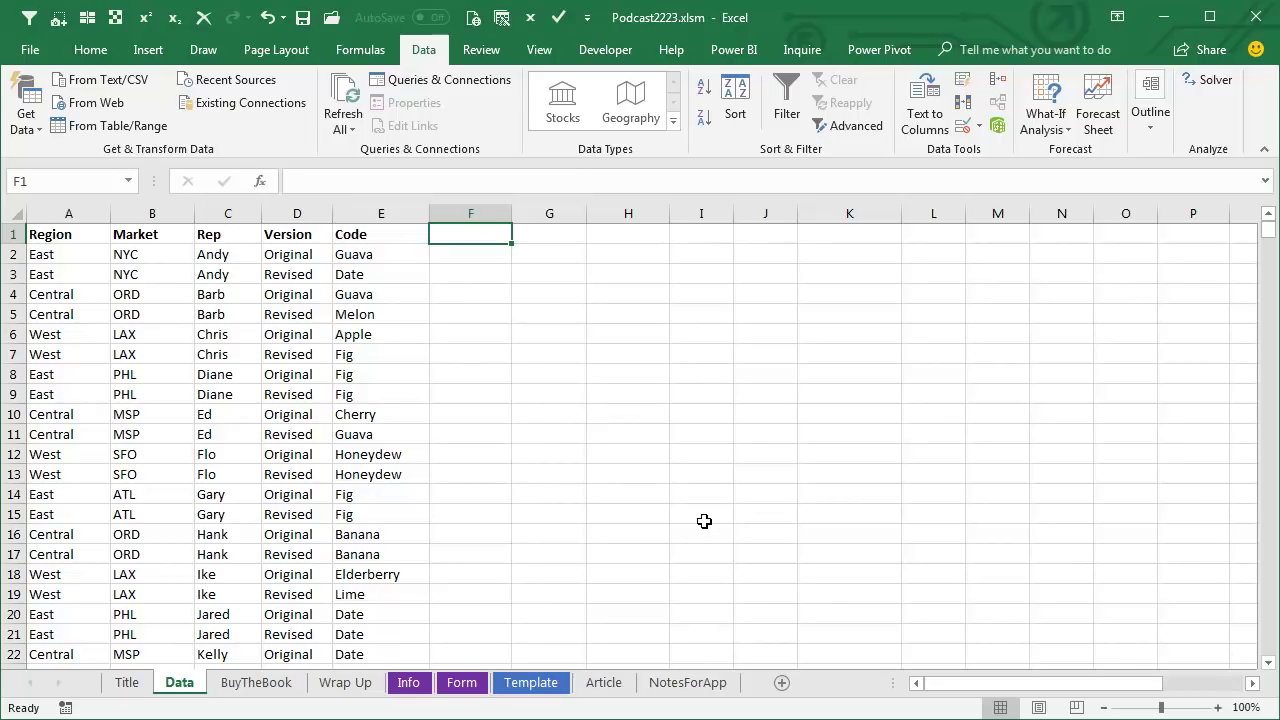
# Step: Select the Guava code in E2, then select empty cell G3 beside the list
pyautogui.click(378, 258)
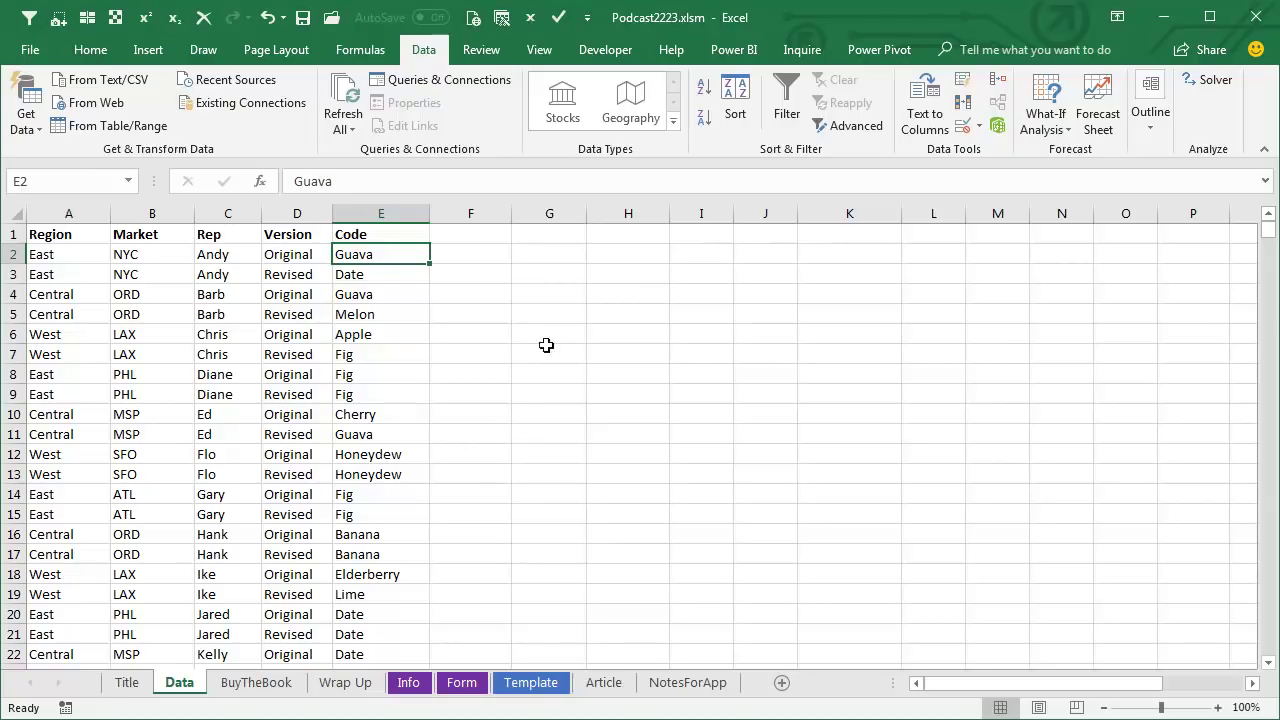
pyautogui.click(561, 275)
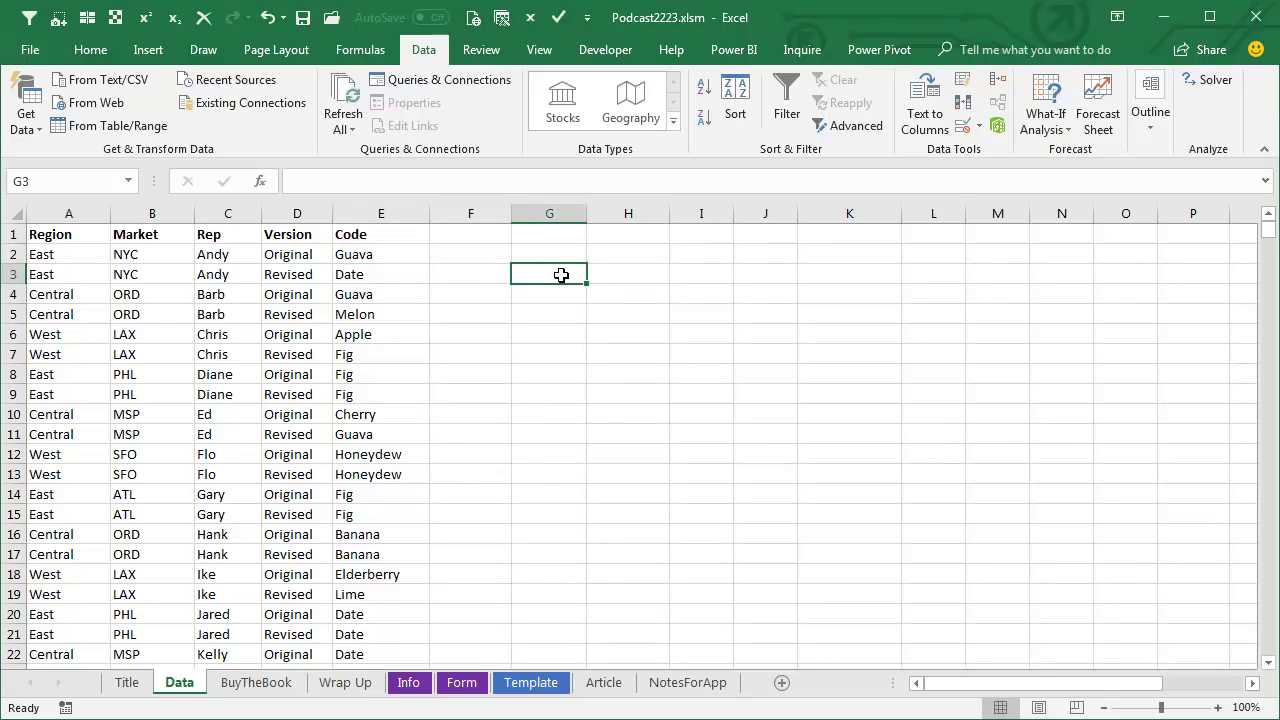
# Step: Paste 0 and 1 into G3:G4, apply custom format "Yes";"Negative";"No";@, then clear them
pyautogui.write('0 1')
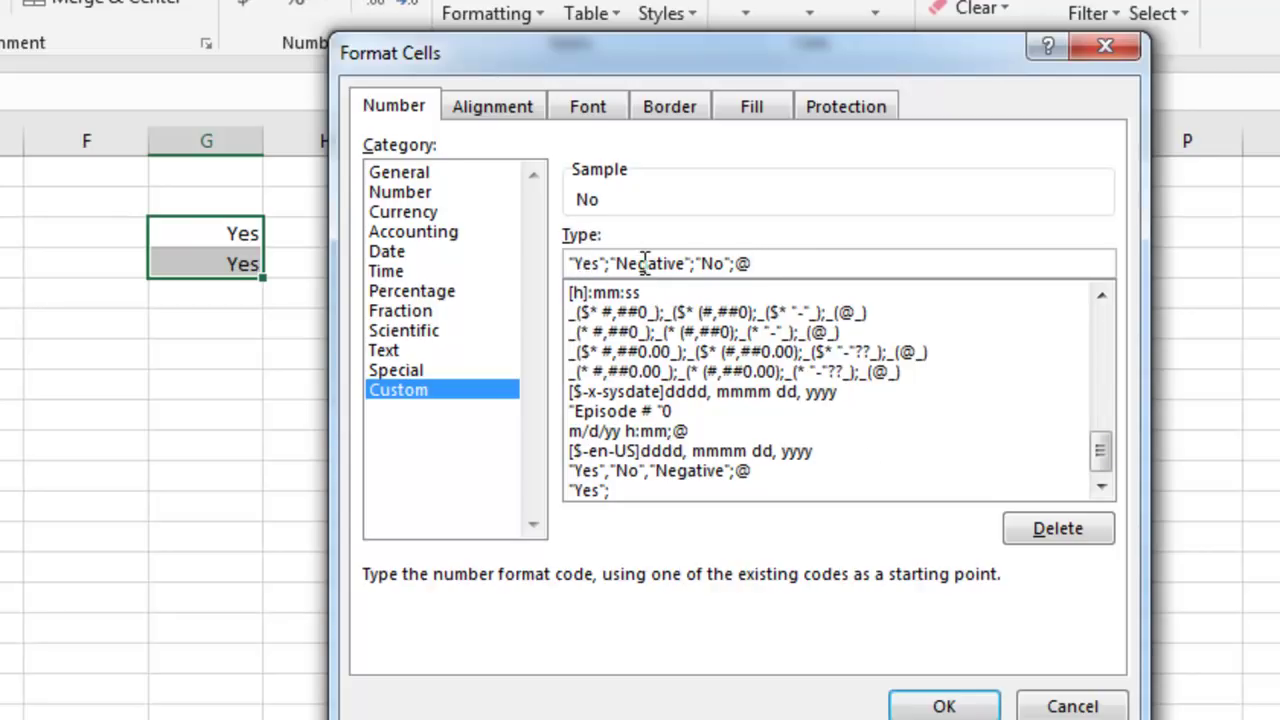
pyautogui.click(943, 702)
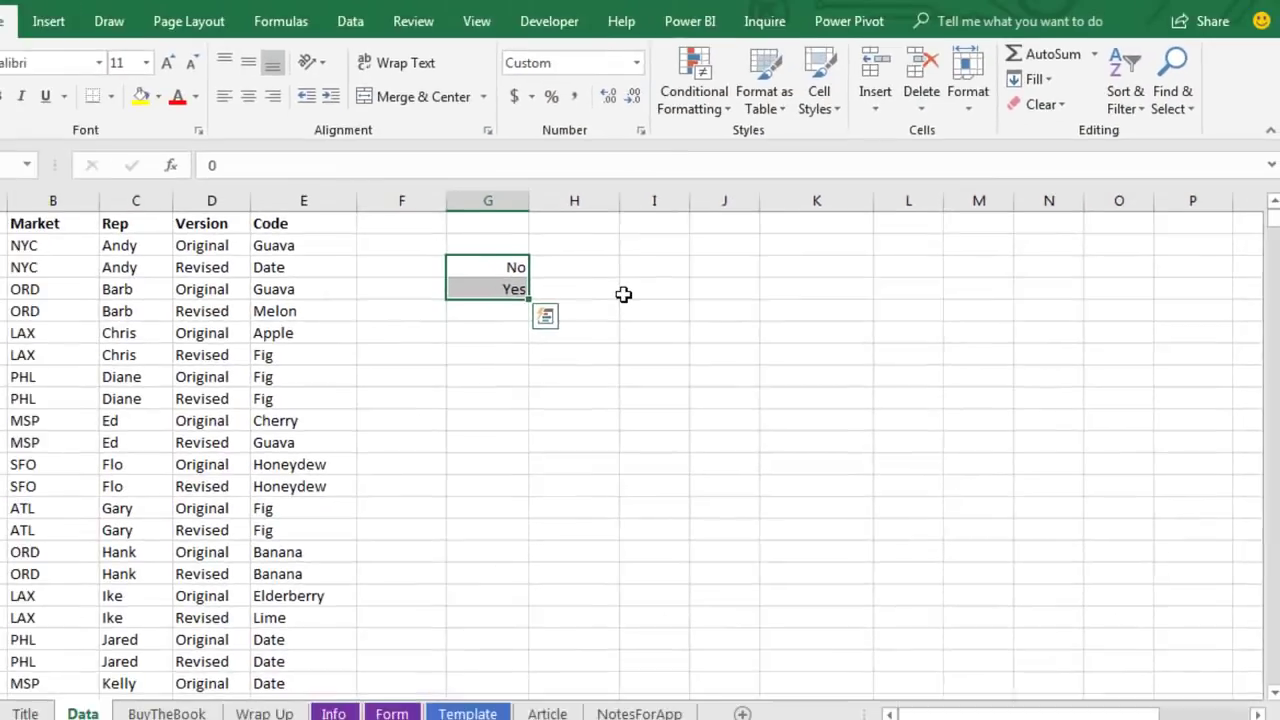
pyautogui.press('Delete')
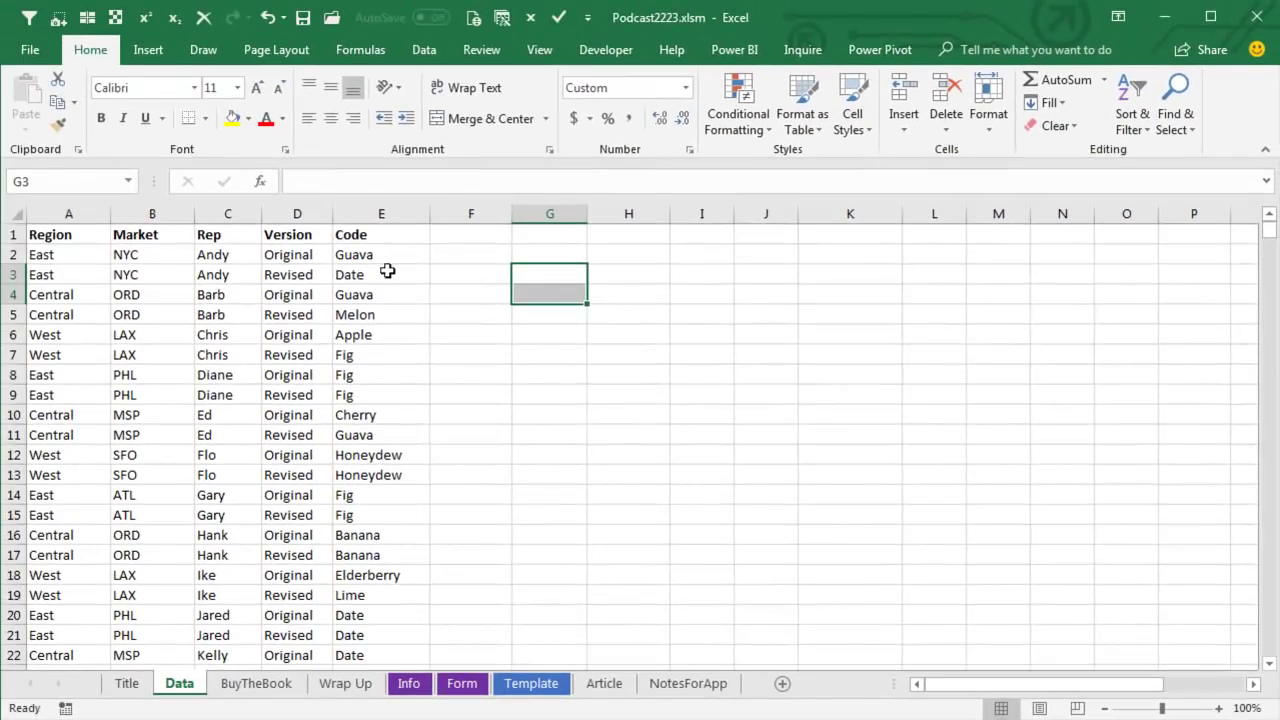
# Step: Convert the A1:E27 records into Table1 with a header row
pyautogui.click(368, 258)
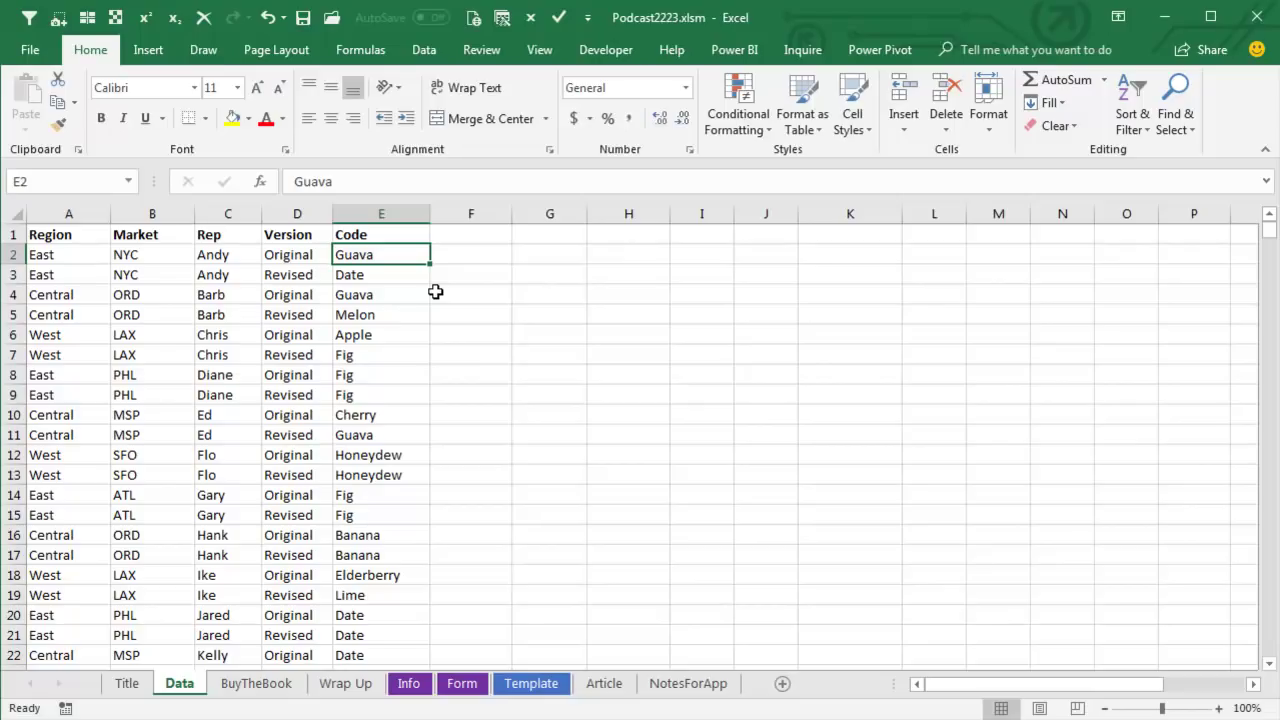
pyautogui.hotkey('ctrl', 't')
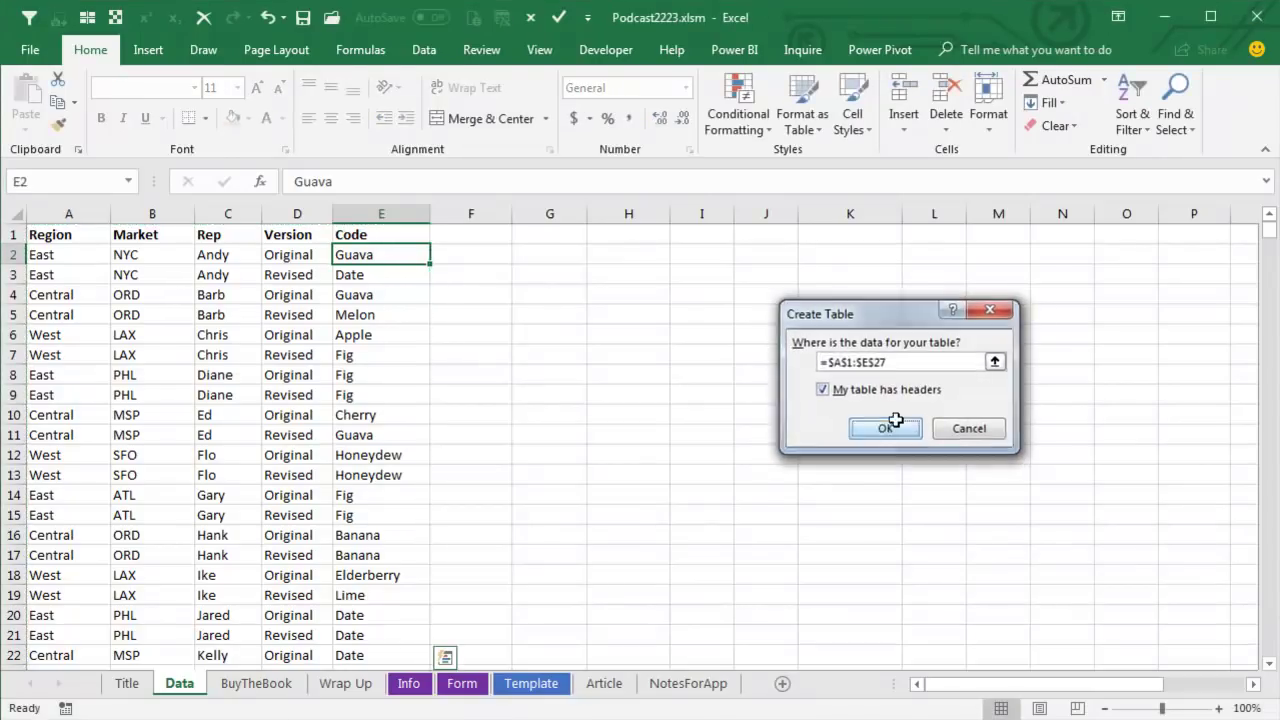
pyautogui.click(895, 420)
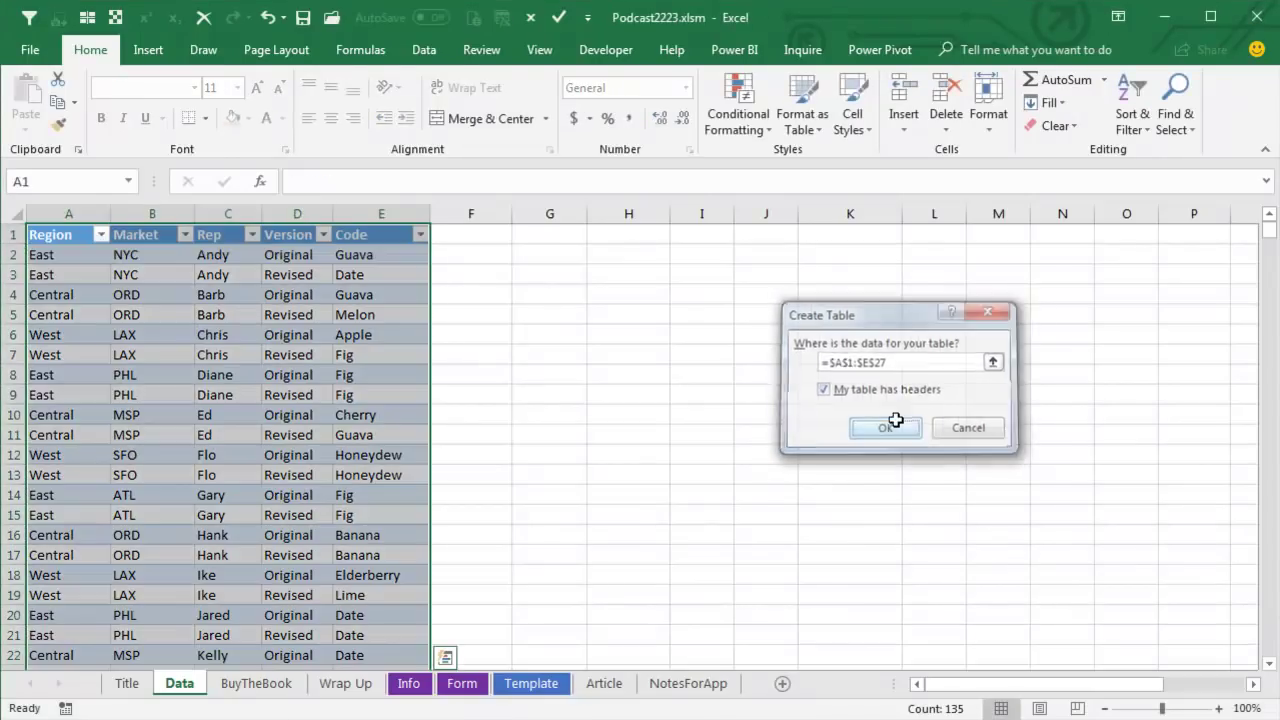
# Step: Insert a pivot table from Table1 on a new sheet, adding the data to the Data Model
pyautogui.click(148, 52)
pyautogui.click(33, 95)
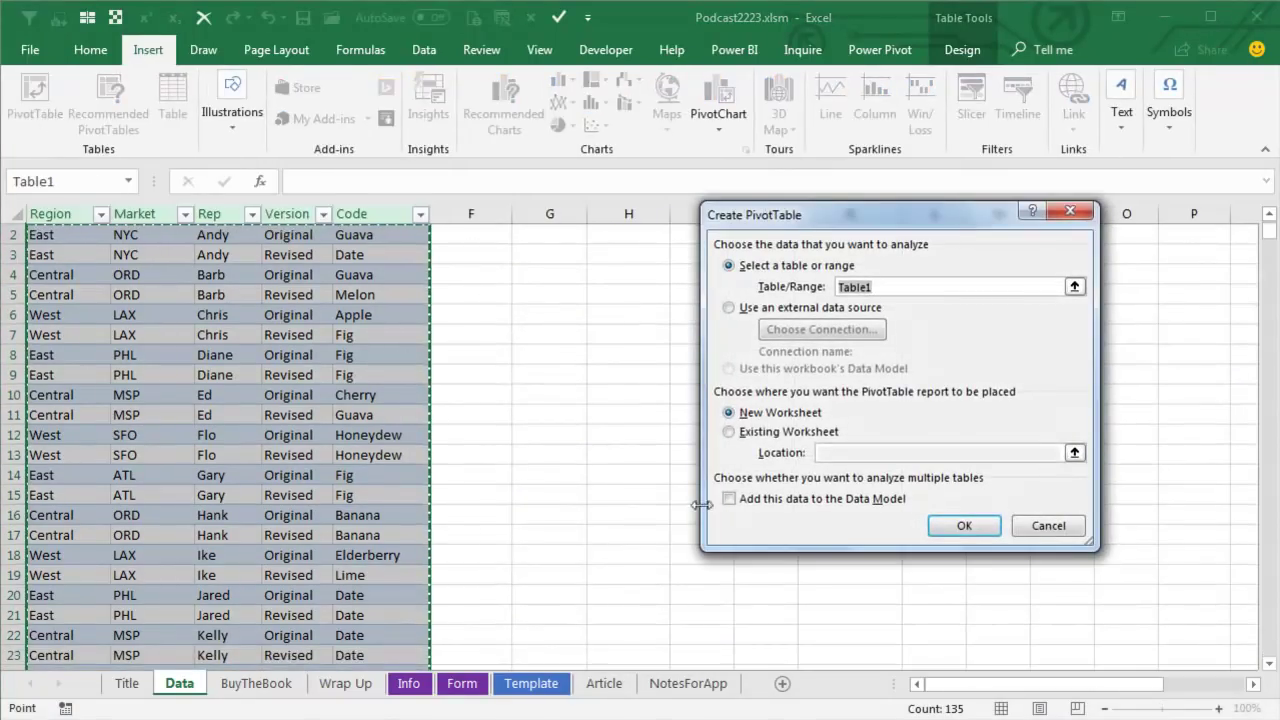
pyautogui.click(731, 499)
pyautogui.click(965, 530)
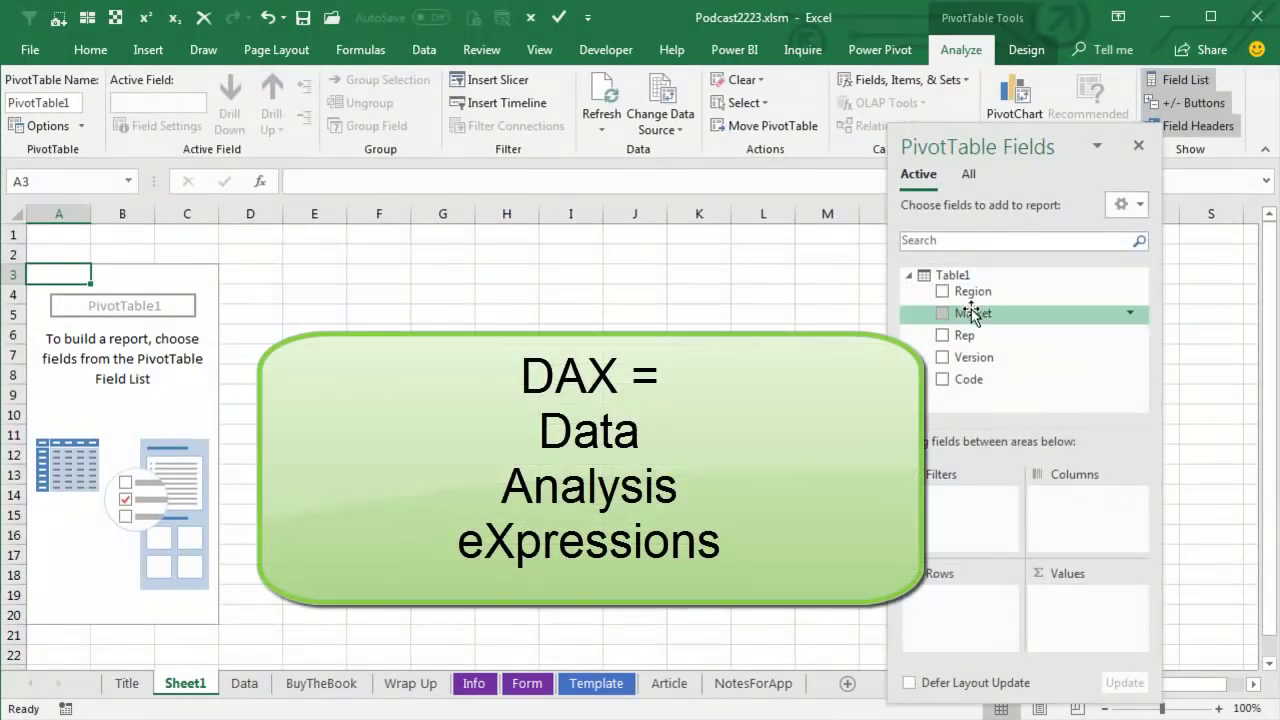
# Step: Place Market and Rep in the pivot rows and Version in the columns
pyautogui.moveTo(973, 313); pyautogui.dragTo(960, 600)
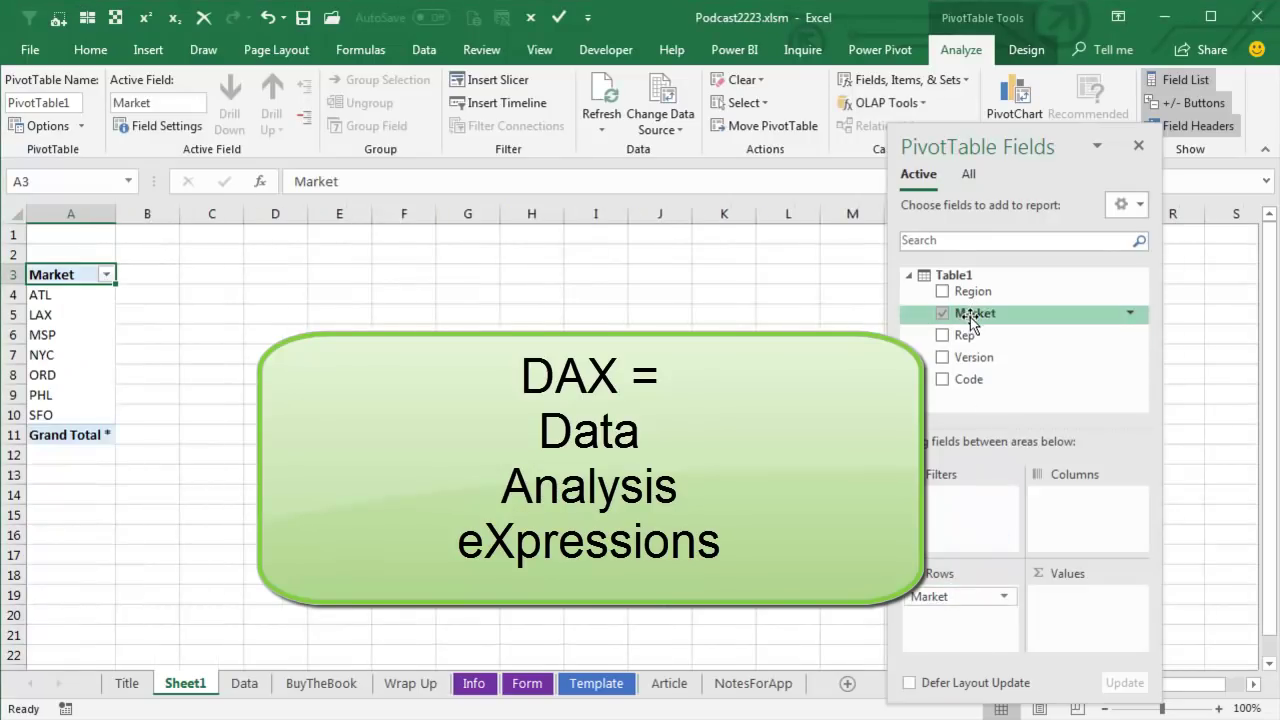
pyautogui.moveTo(964, 335); pyautogui.dragTo(962, 605)
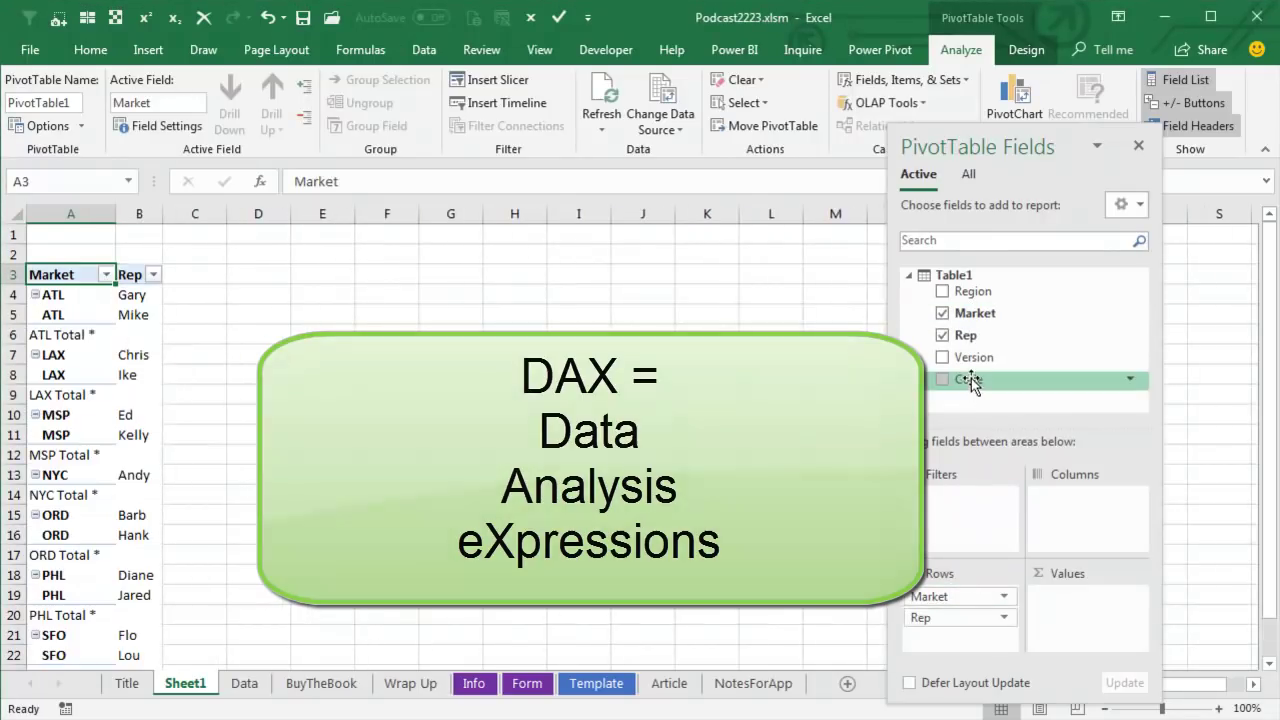
pyautogui.moveTo(975, 357); pyautogui.dragTo(1070, 505)
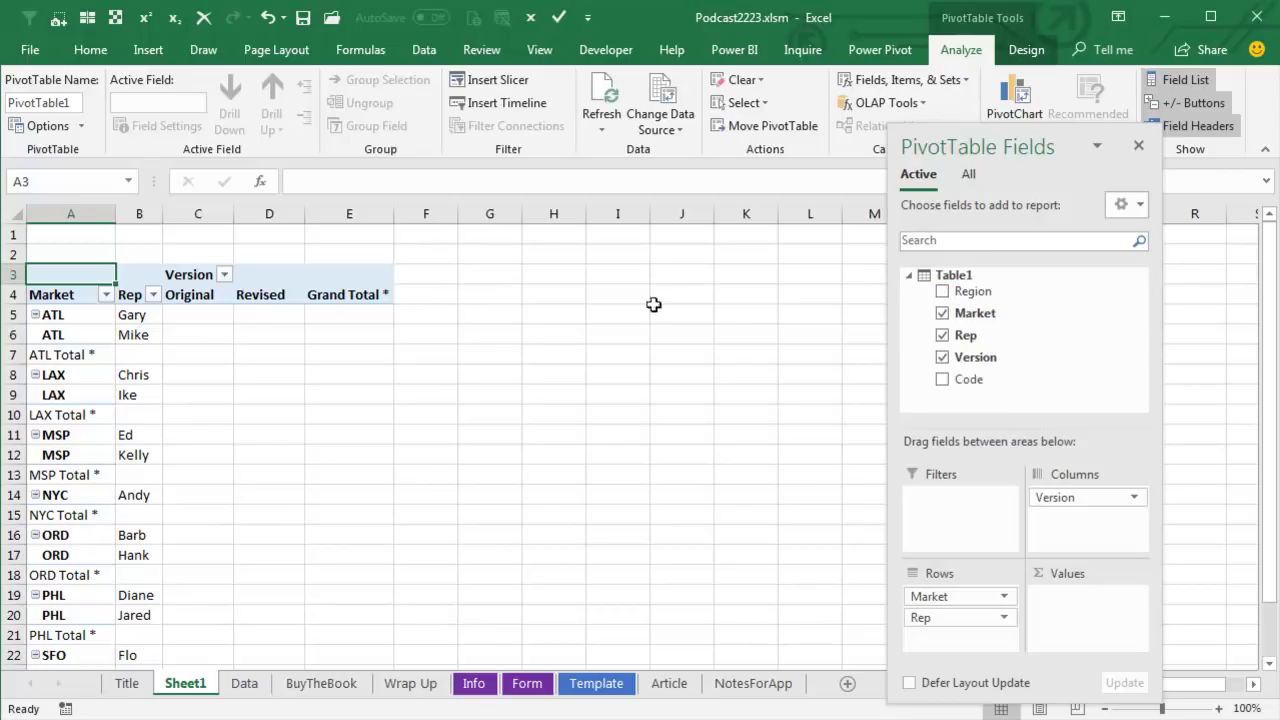
# Step: Create a new Table1 measure named ListOfCodes whose formula starts with CONCATENATEX
pyautogui.rightClick(954, 278)
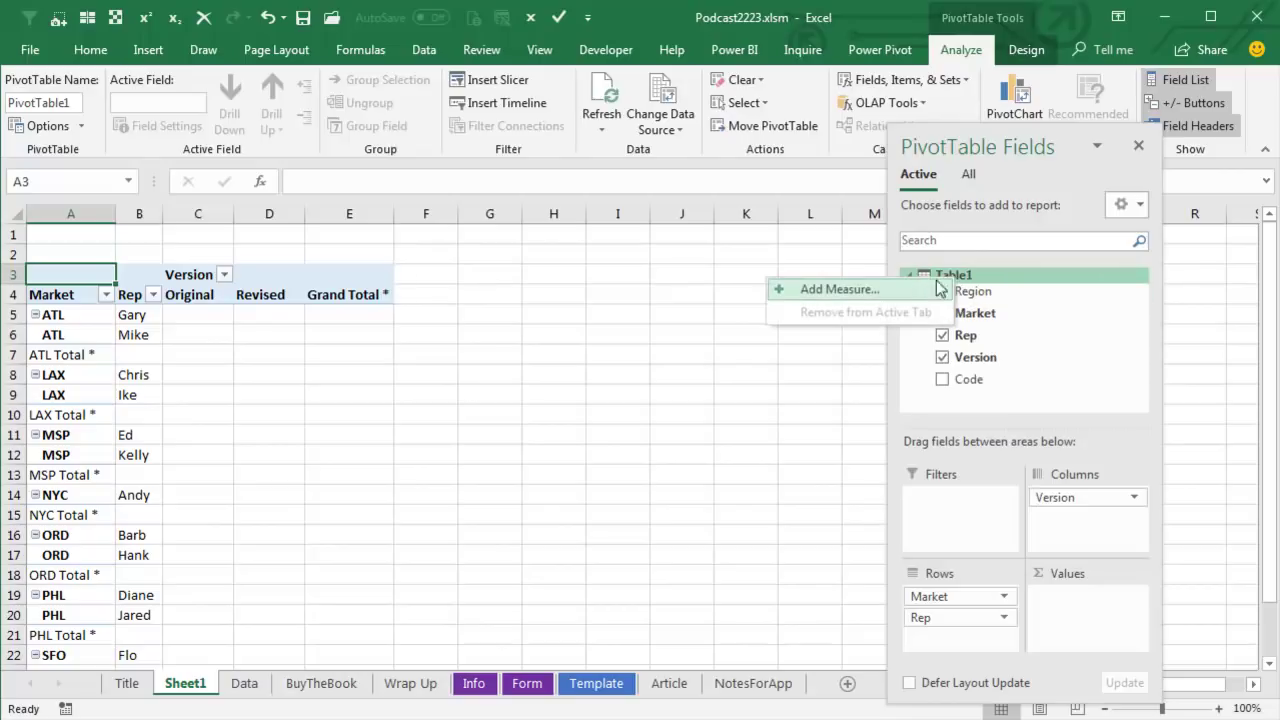
pyautogui.click(872, 290)
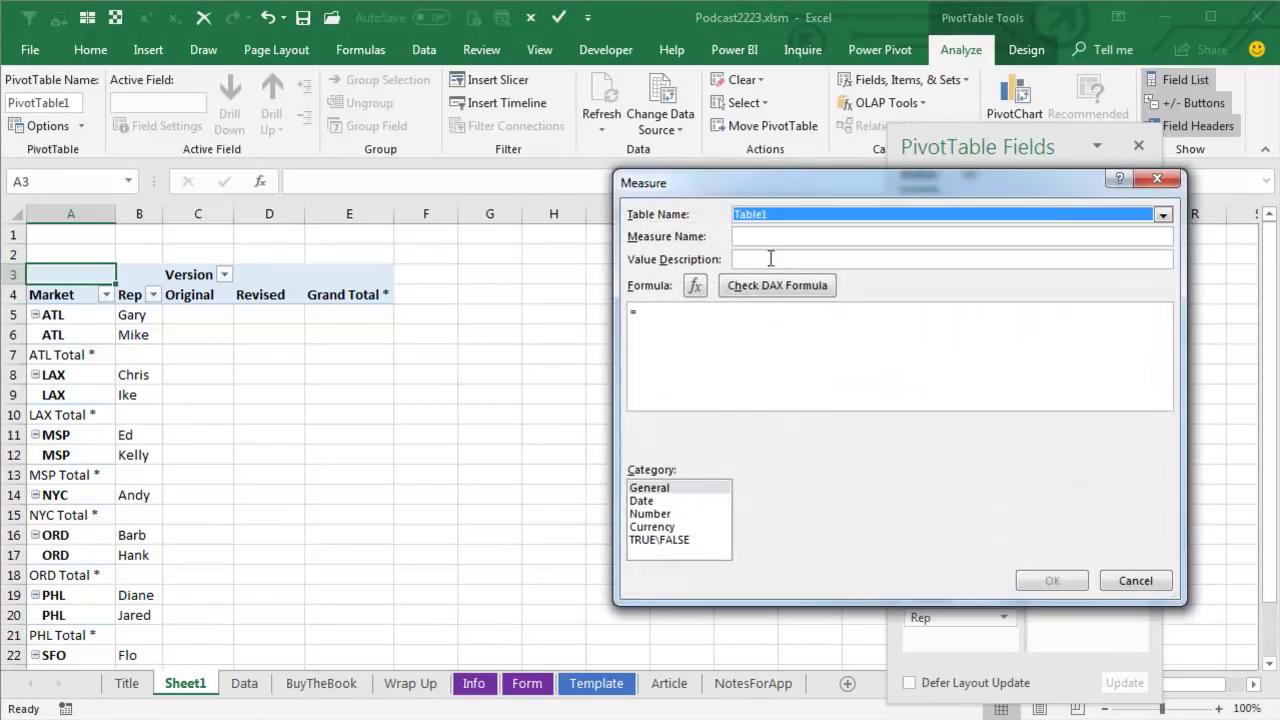
pyautogui.click(745, 237)
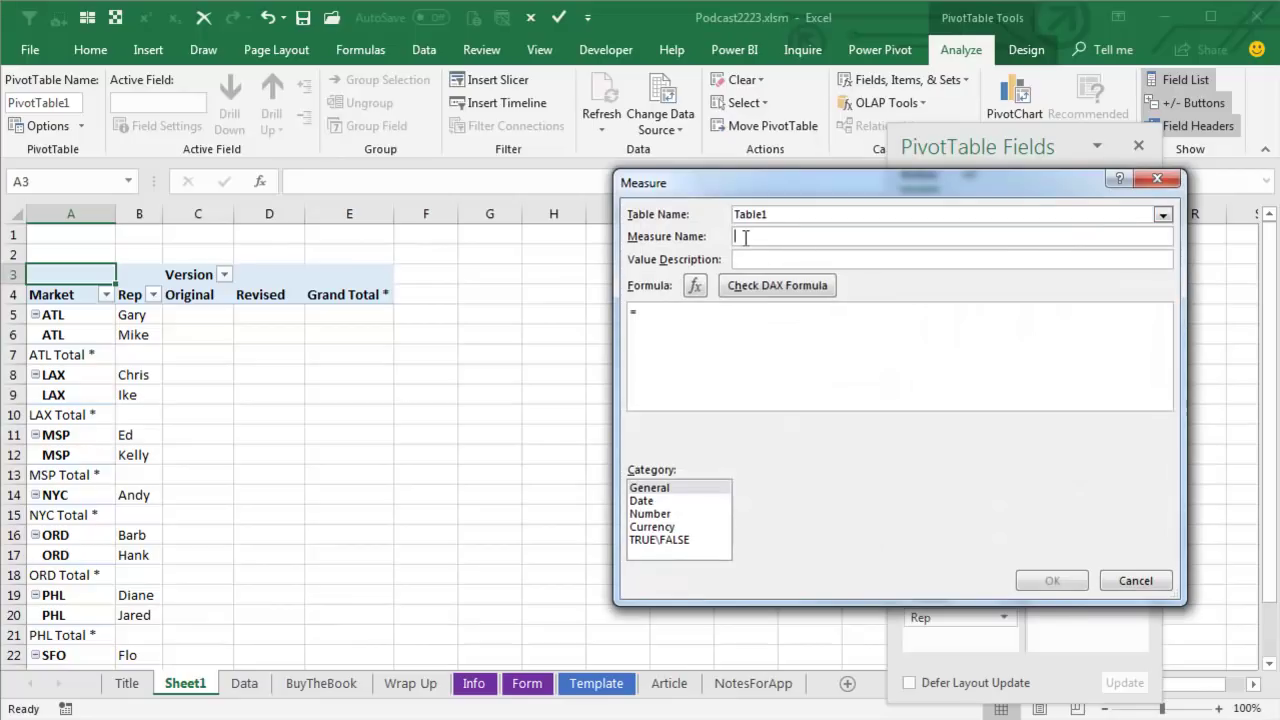
pyautogui.write('List')
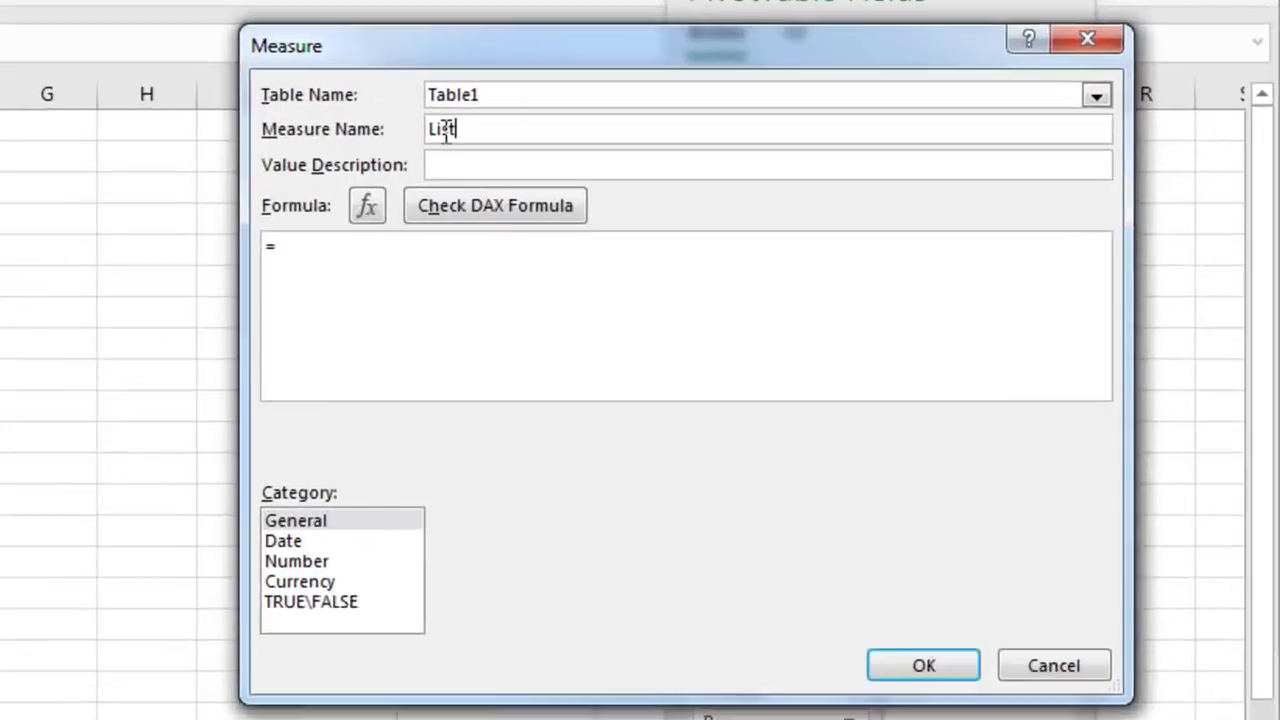
pyautogui.write('OfCodes')
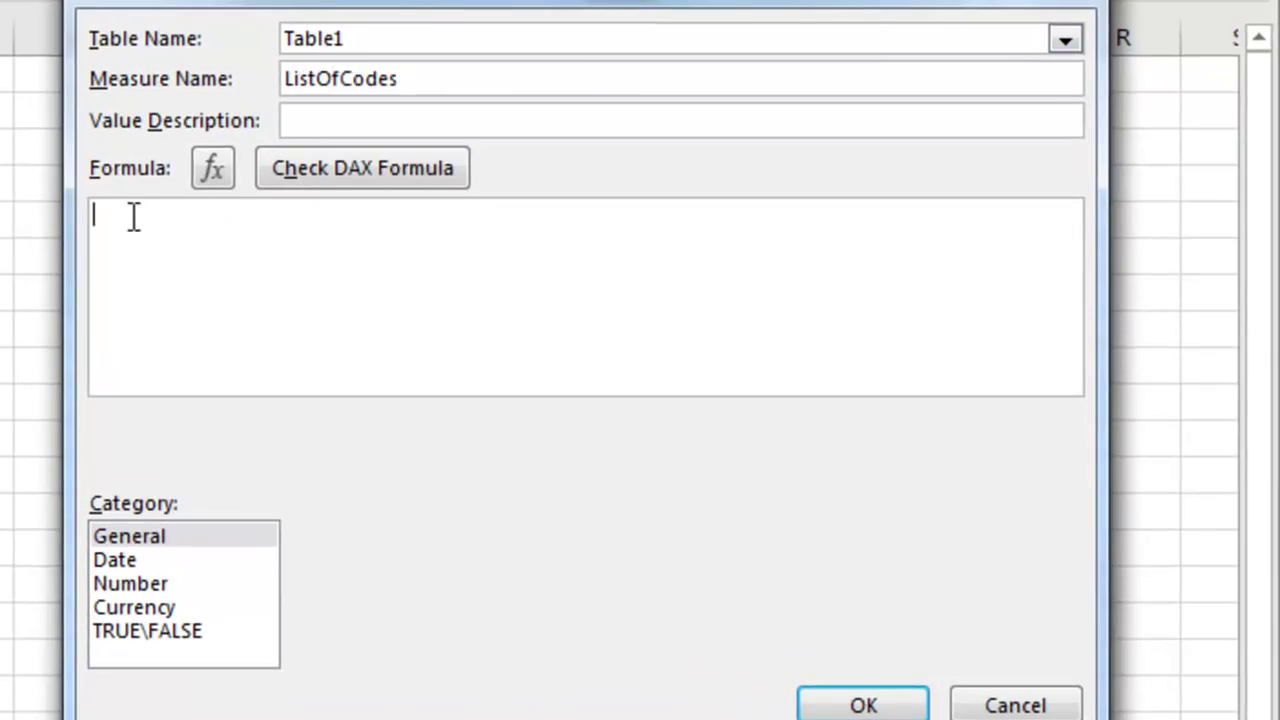
pyautogui.write('=c')
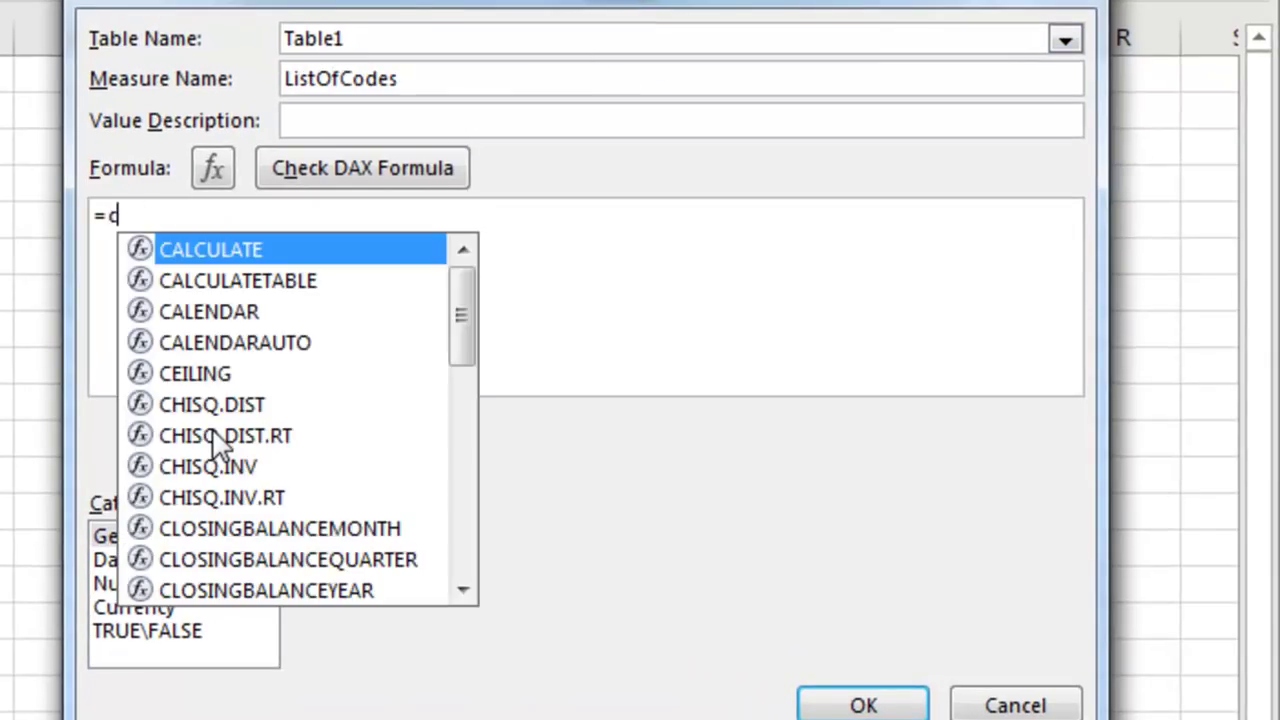
pyautogui.write('on')
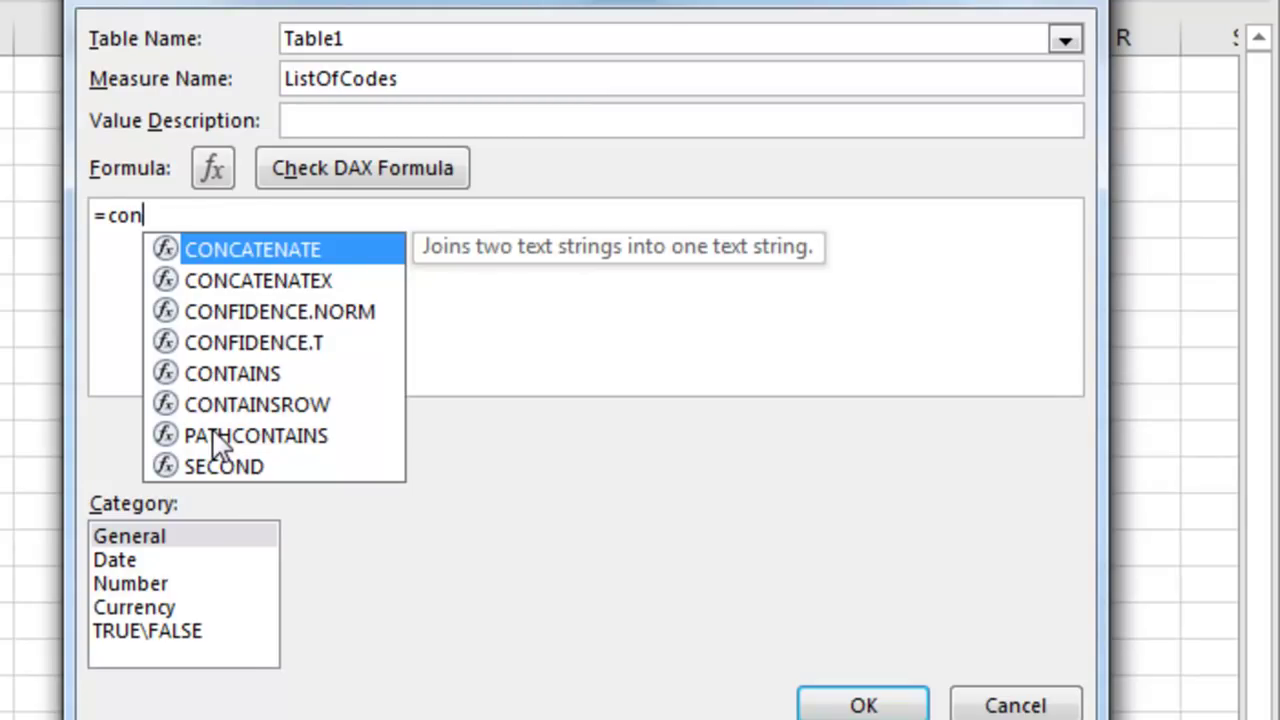
pyautogui.press('Down')
pyautogui.press('Tab')
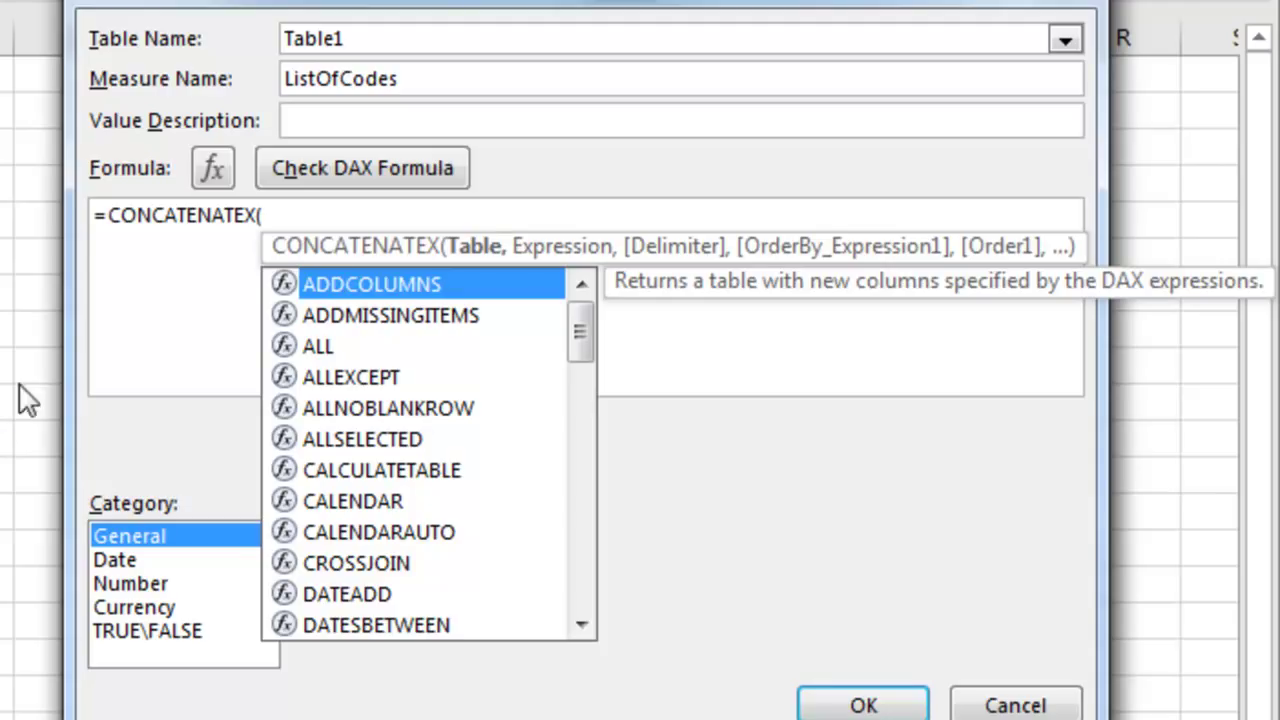
# Step: Complete the formula as =CONCATENATEX(Table1,Table1[Code],", ") and check it for DAX errors
pyautogui.click(285, 216)
pyautogui.write('tab')
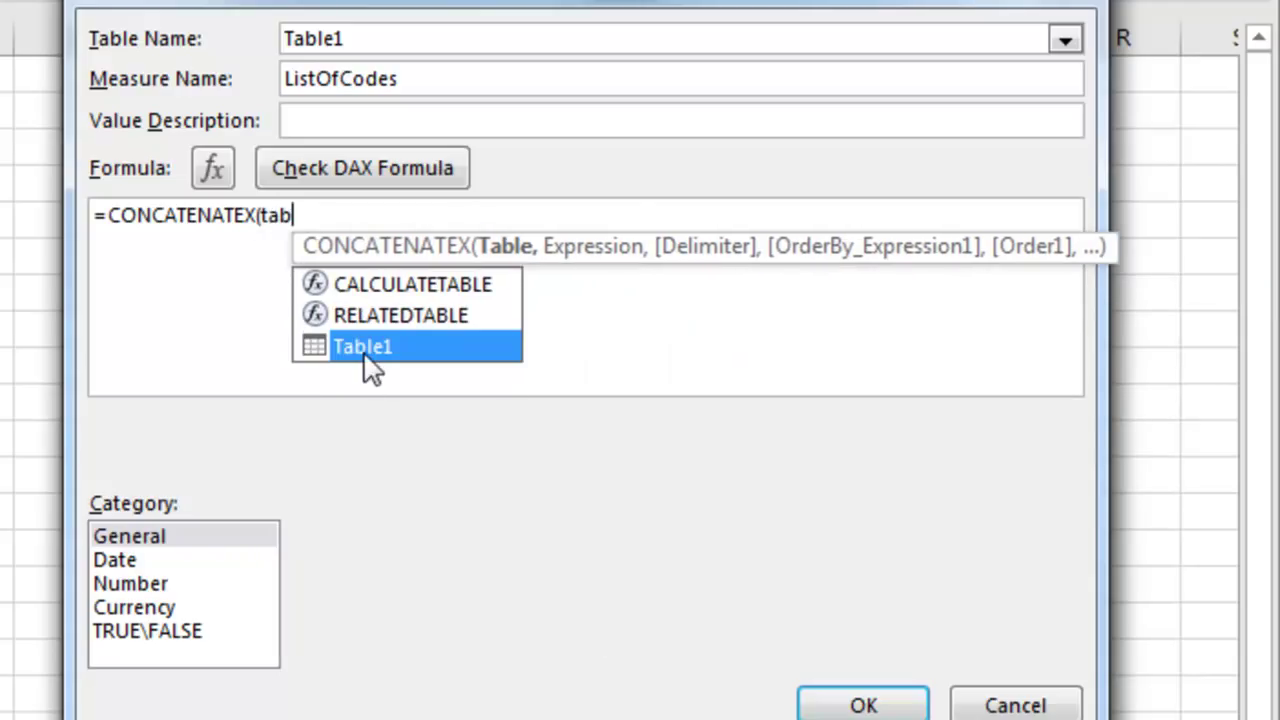
pyautogui.doubleClick(369, 350)
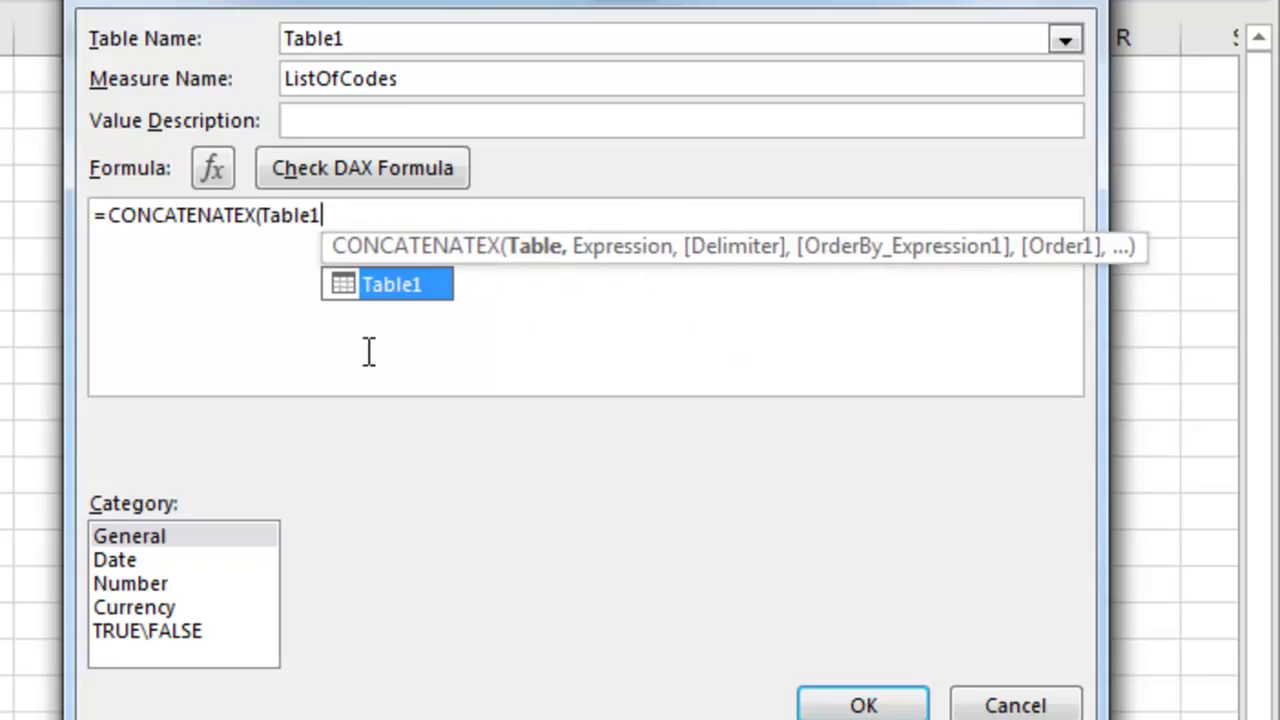
pyautogui.write(',c')
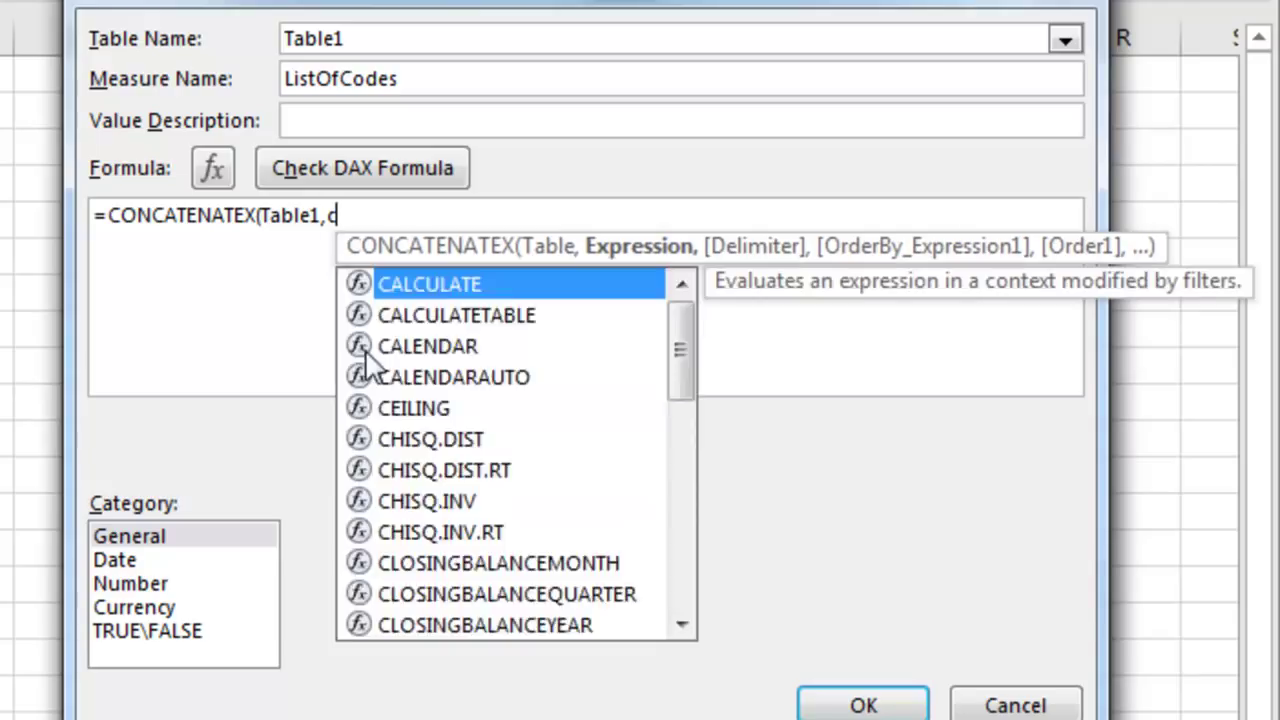
pyautogui.write('od')
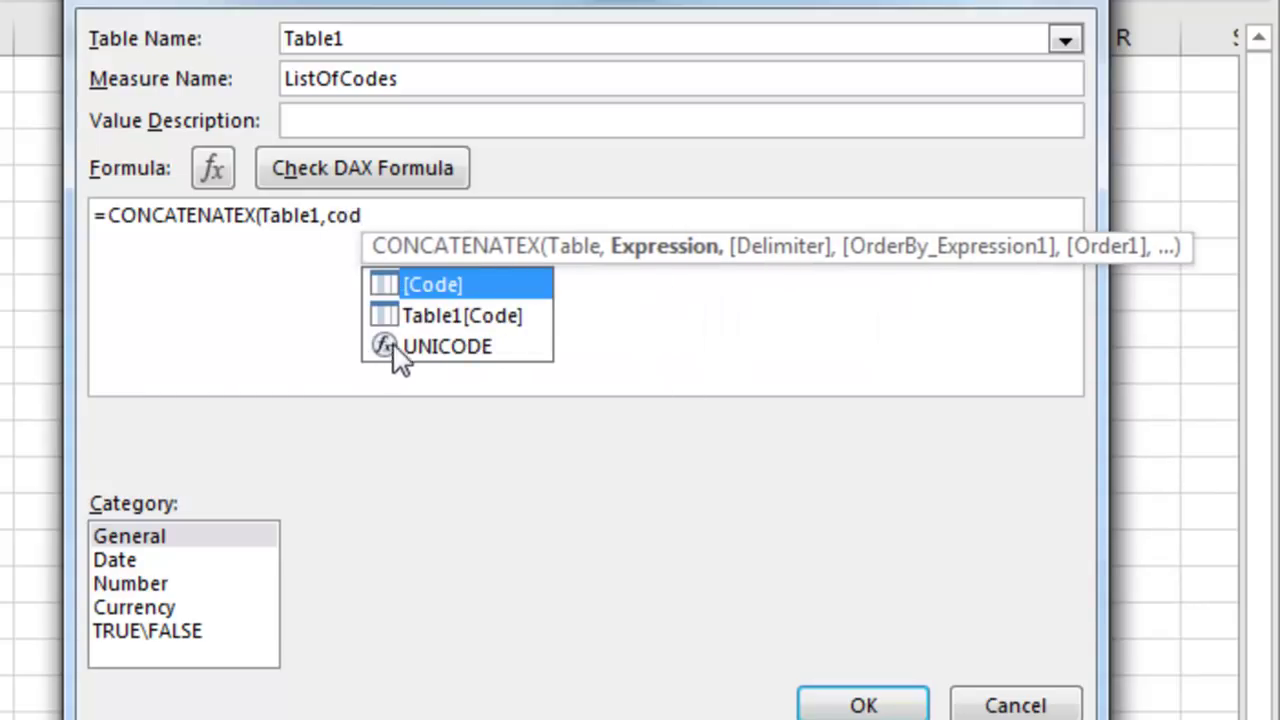
pyautogui.doubleClick(431, 316)
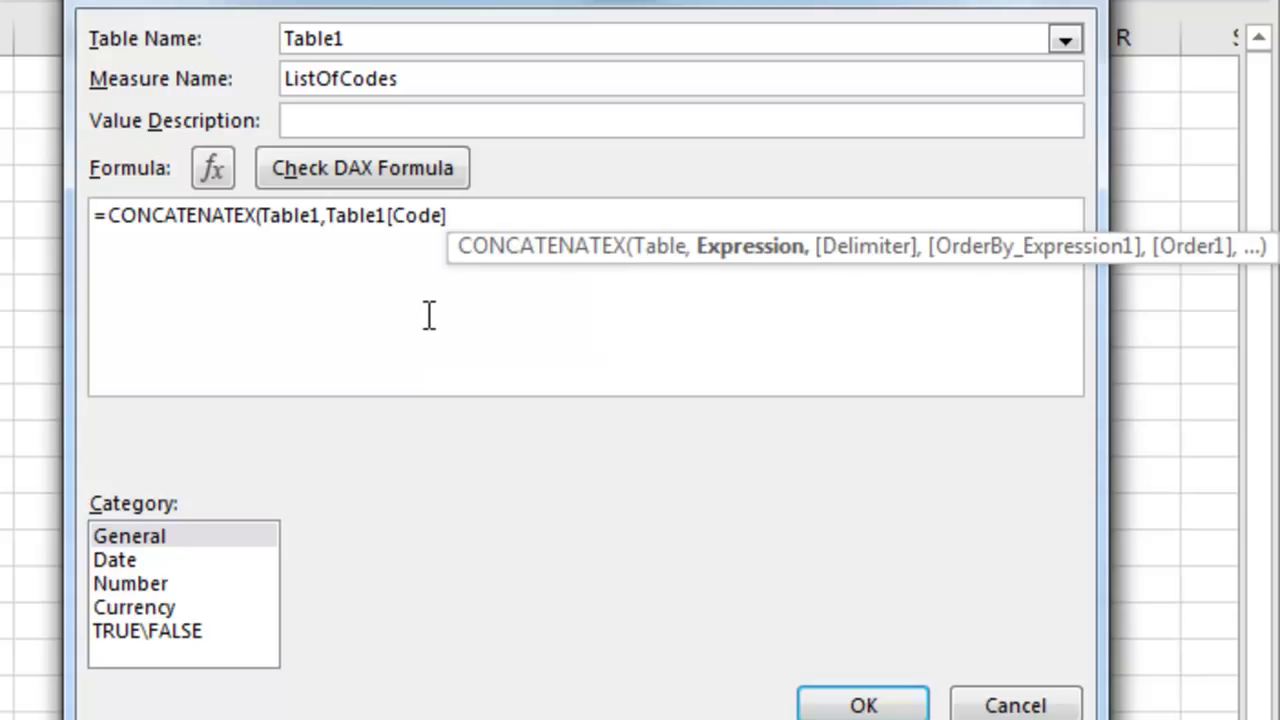
pyautogui.write(',", "')
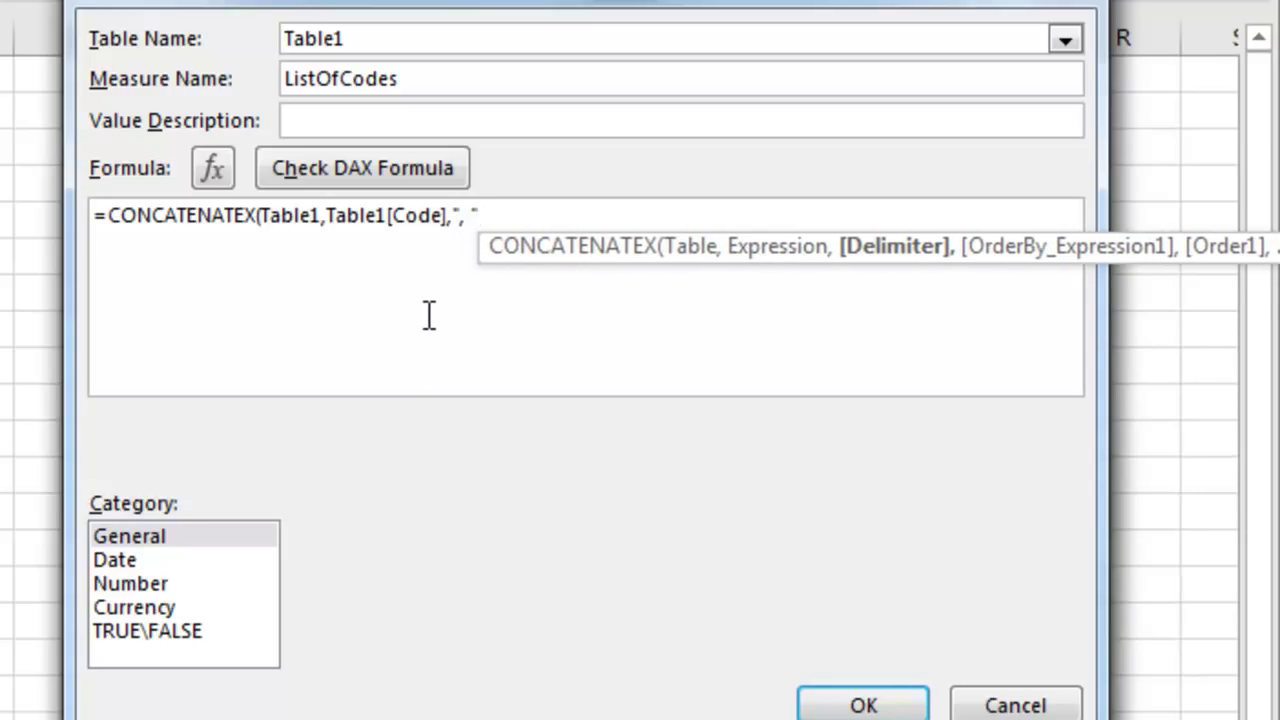
pyautogui.write(')')
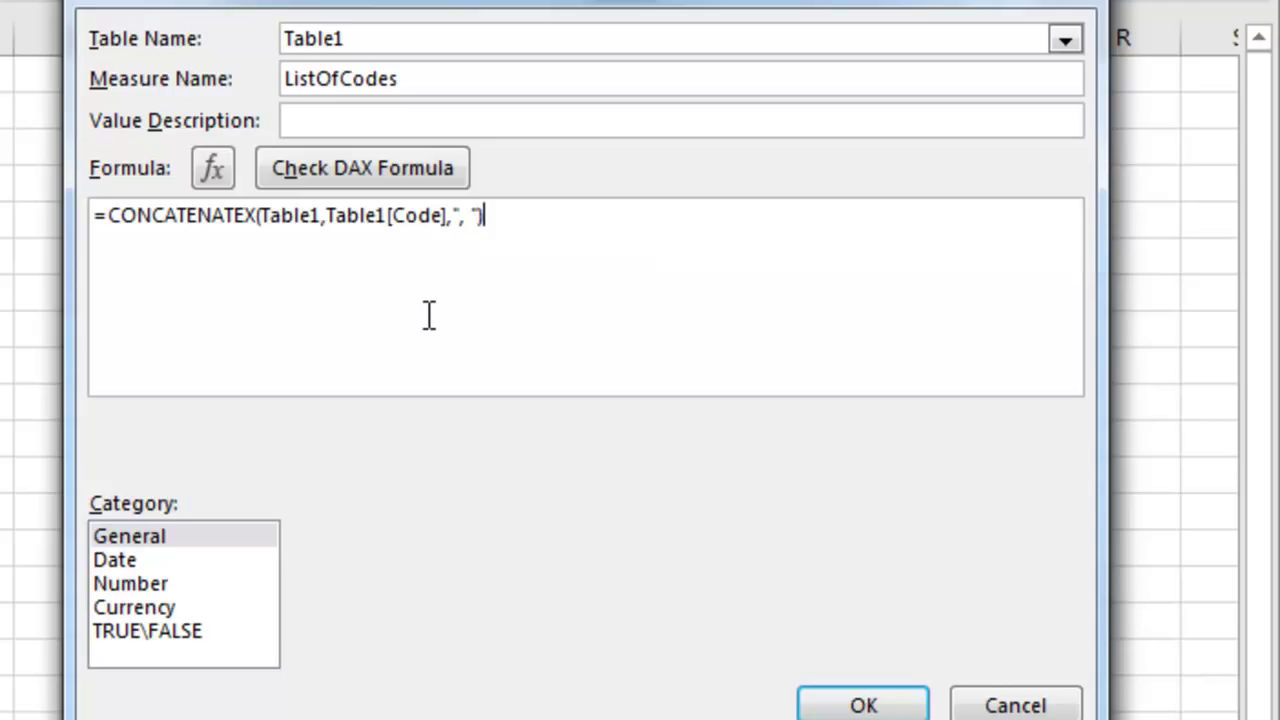
pyautogui.click(332, 168)
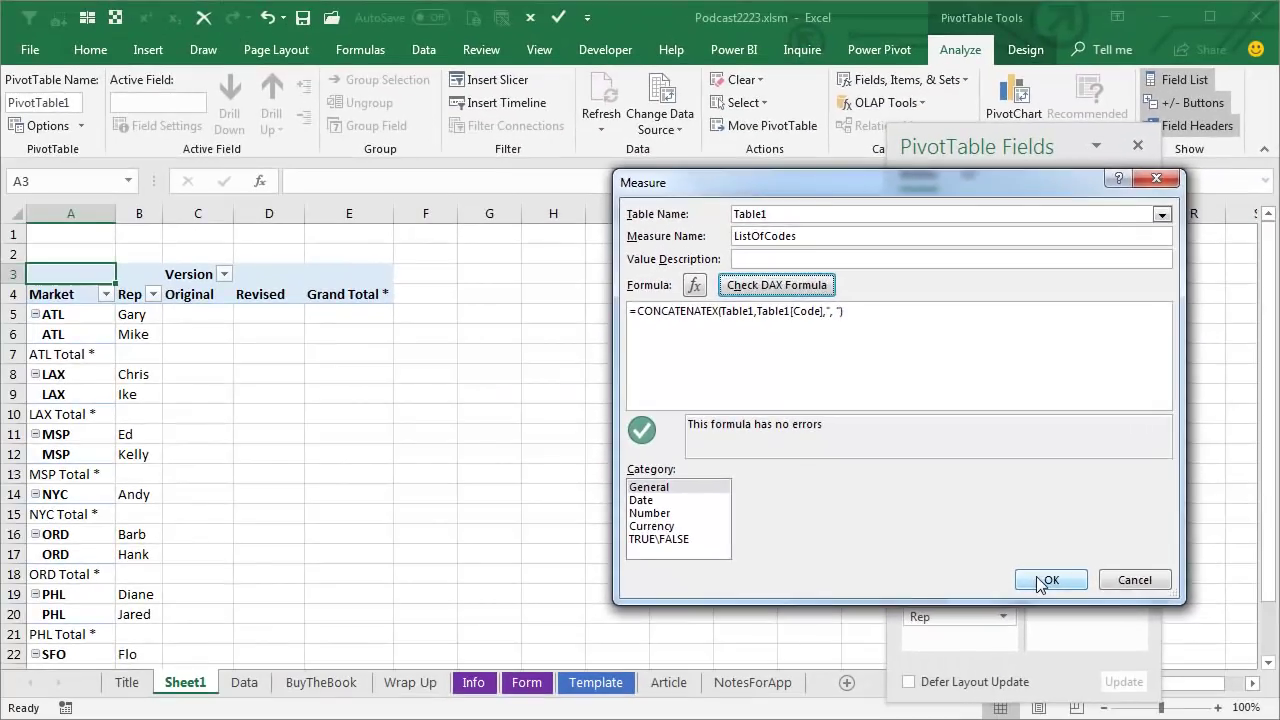
# Step: Save the ListOfCodes measure, add it to Values, and dock the Fields pane on the right
pyautogui.click(1046, 581)
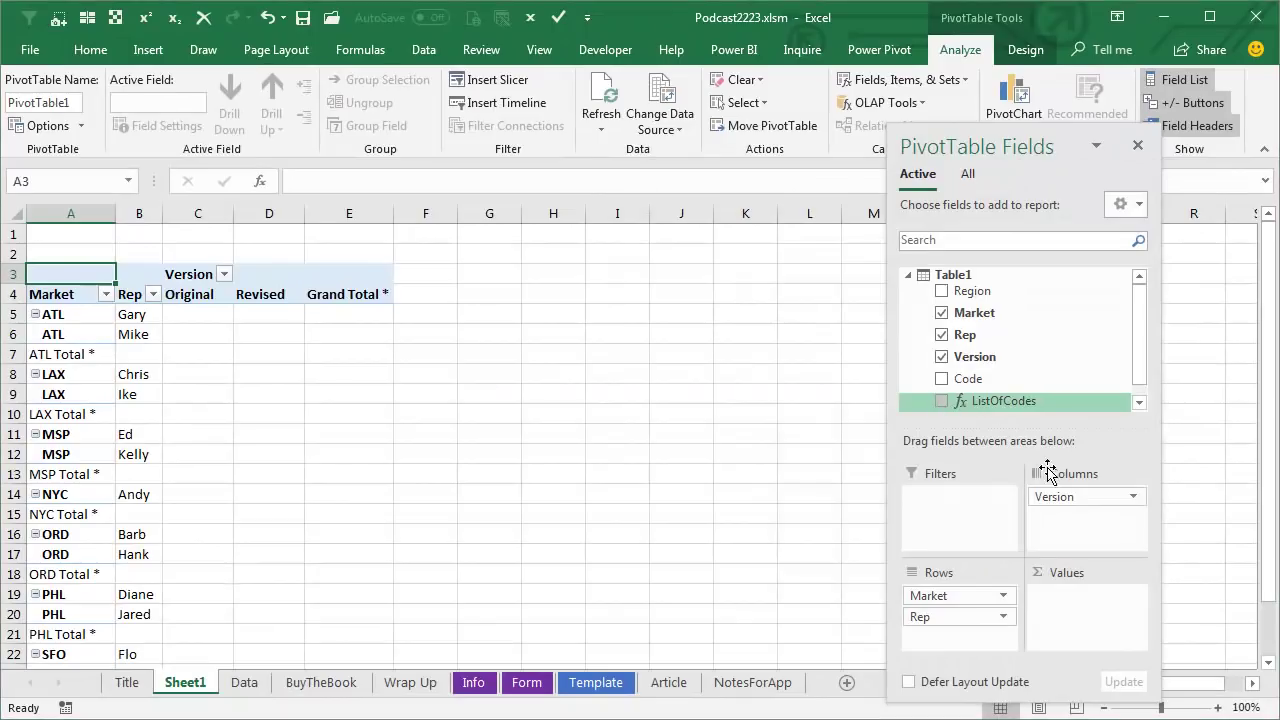
pyautogui.moveTo(975, 408); pyautogui.dragTo(1071, 620)
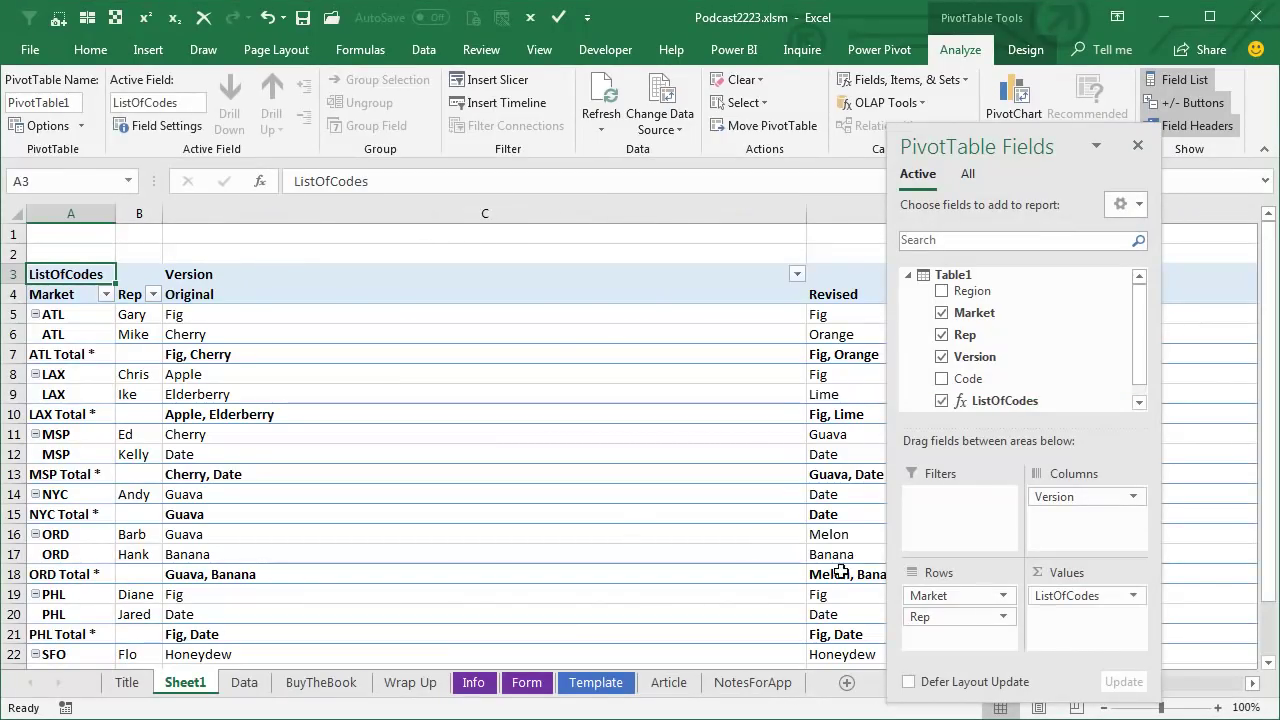
pyautogui.moveTo(929, 147); pyautogui.dragTo(1262, 256)
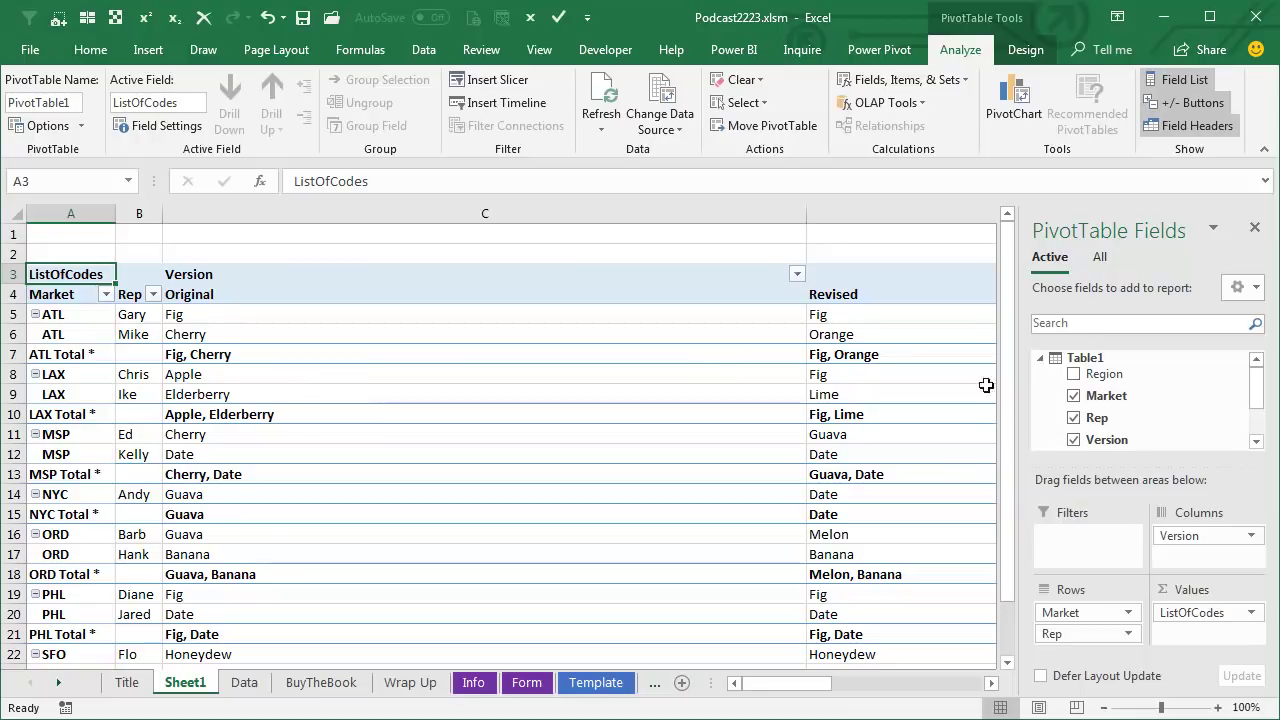
# Step: Remove Market from the pivot rows and put Region there instead
pyautogui.click(1073, 395)
pyautogui.moveTo(1104, 374); pyautogui.dragTo(1079, 612)
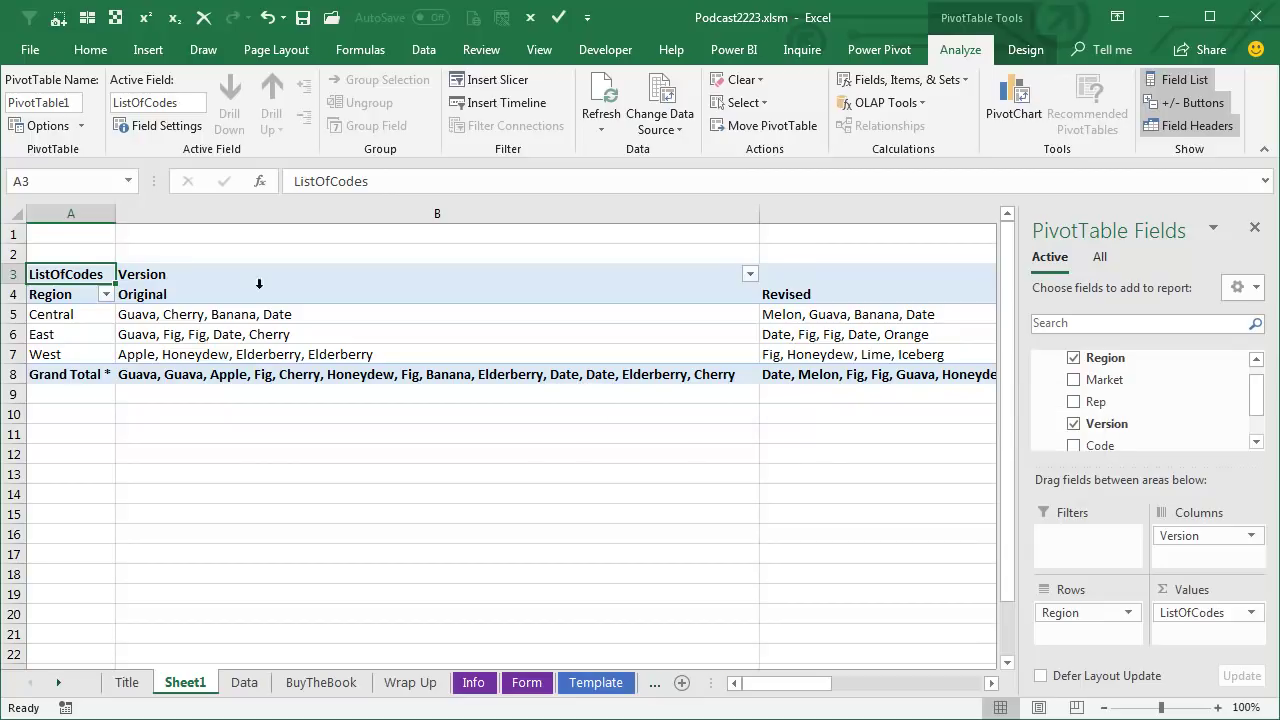
# Step: Turn off Include Filtered Items in Totals under Design > Subtotals to drop the asterisk
pyautogui.click(1025, 49)
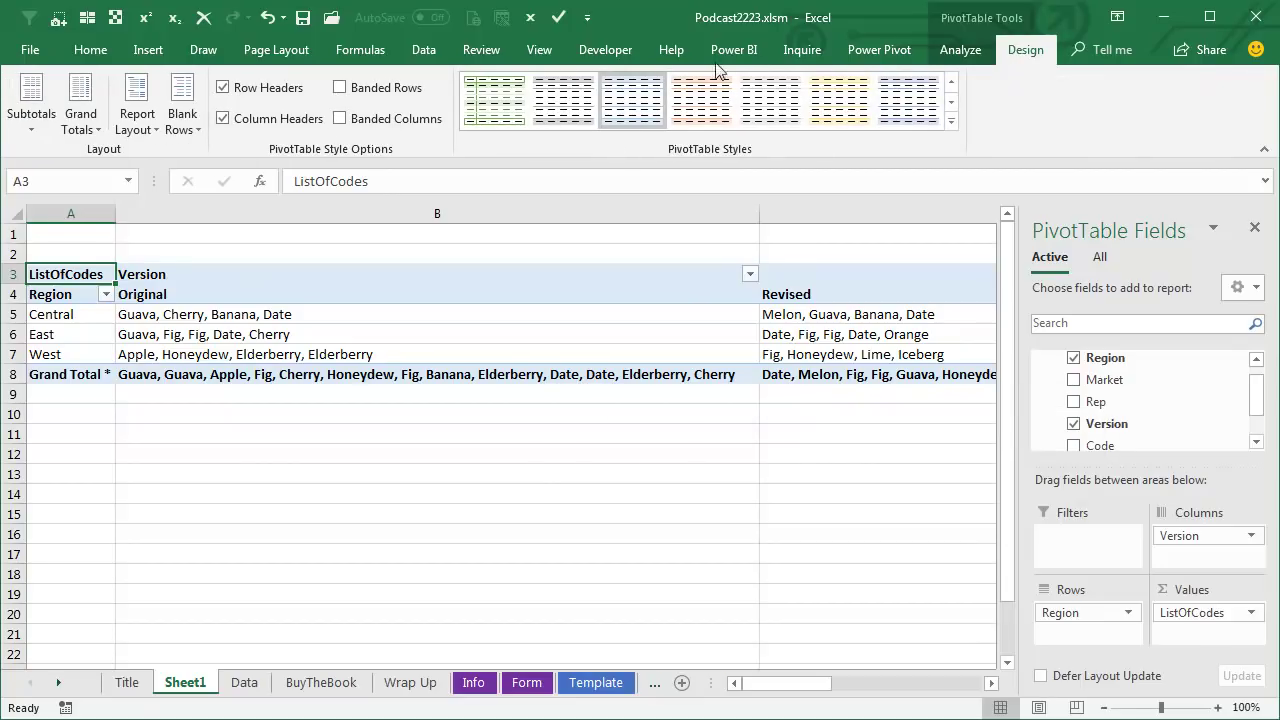
pyautogui.click(30, 128)
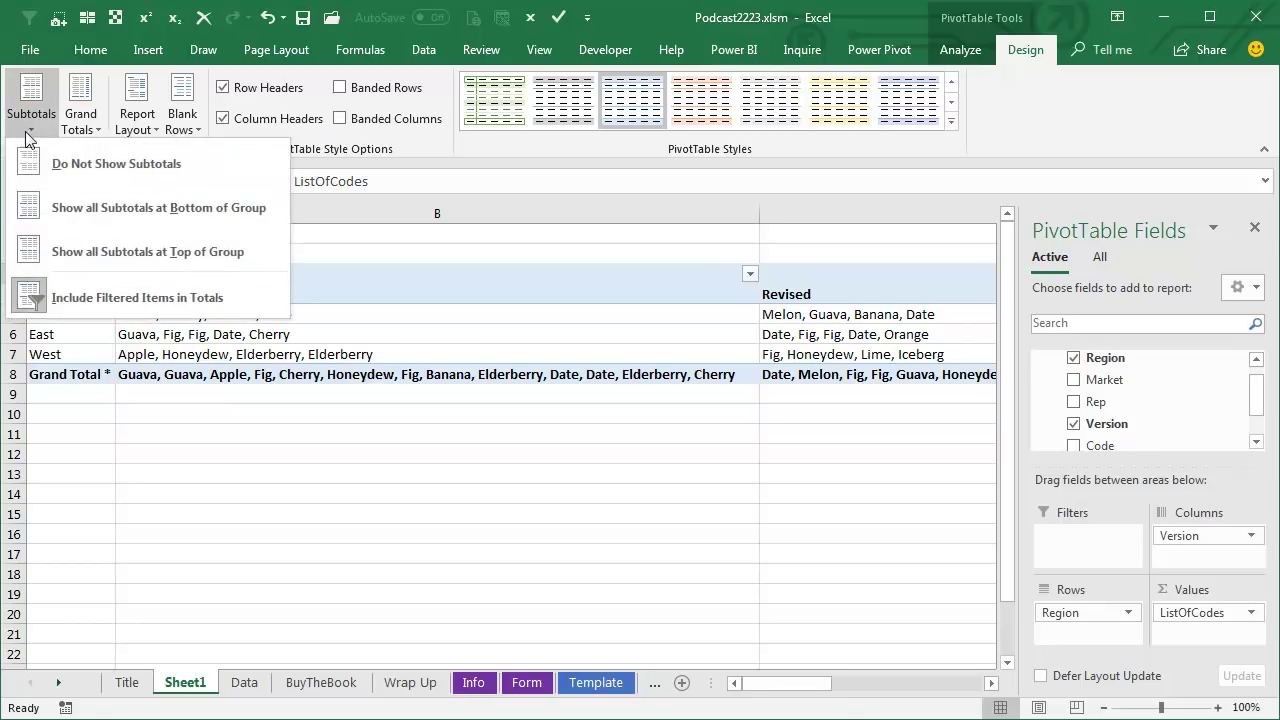
pyautogui.click(80, 296)
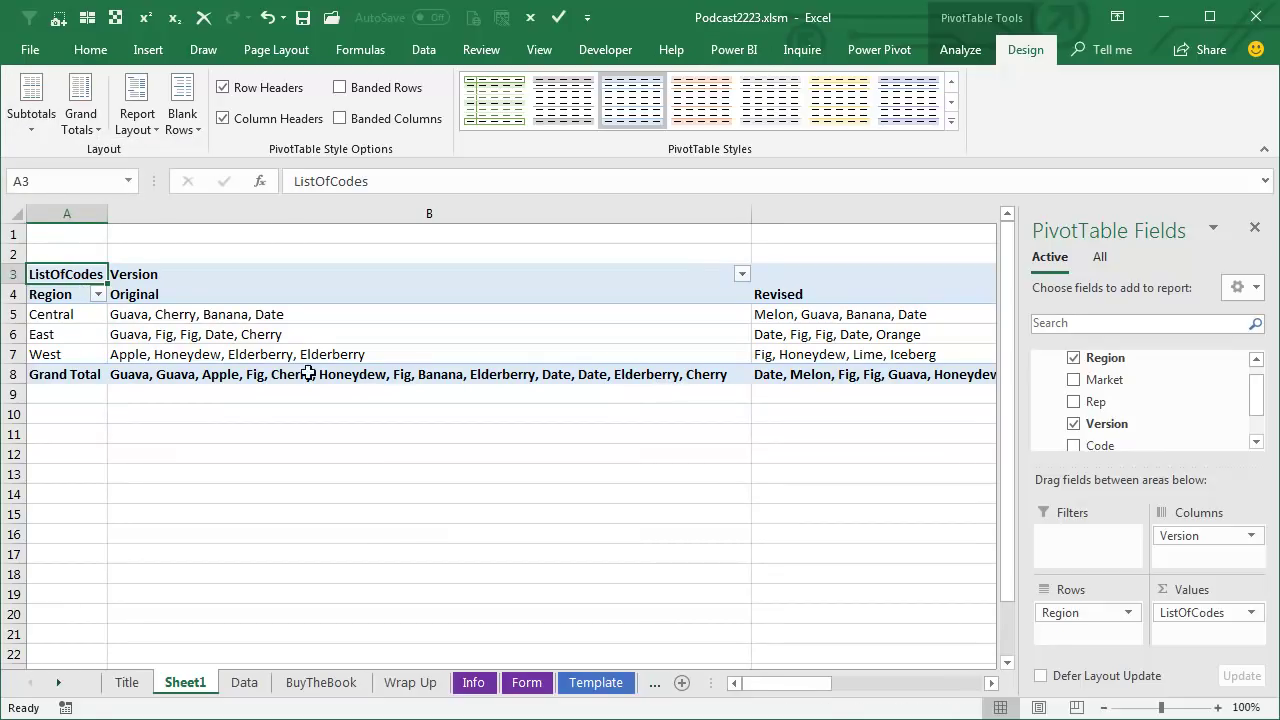
pyautogui.moveTo(791, 693); pyautogui.dragTo(858, 693)
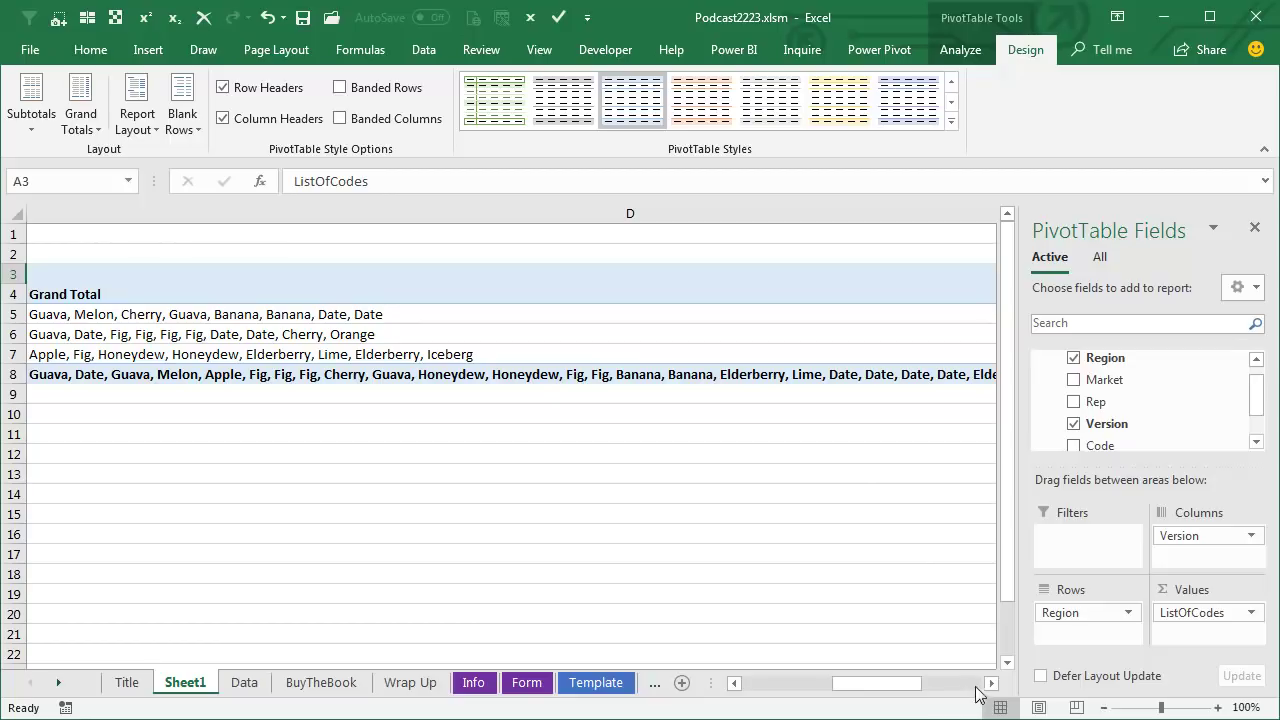
# Step: Remove the pivot's Grand Total column and Grand Total row
pyautogui.rightClick(85, 290)
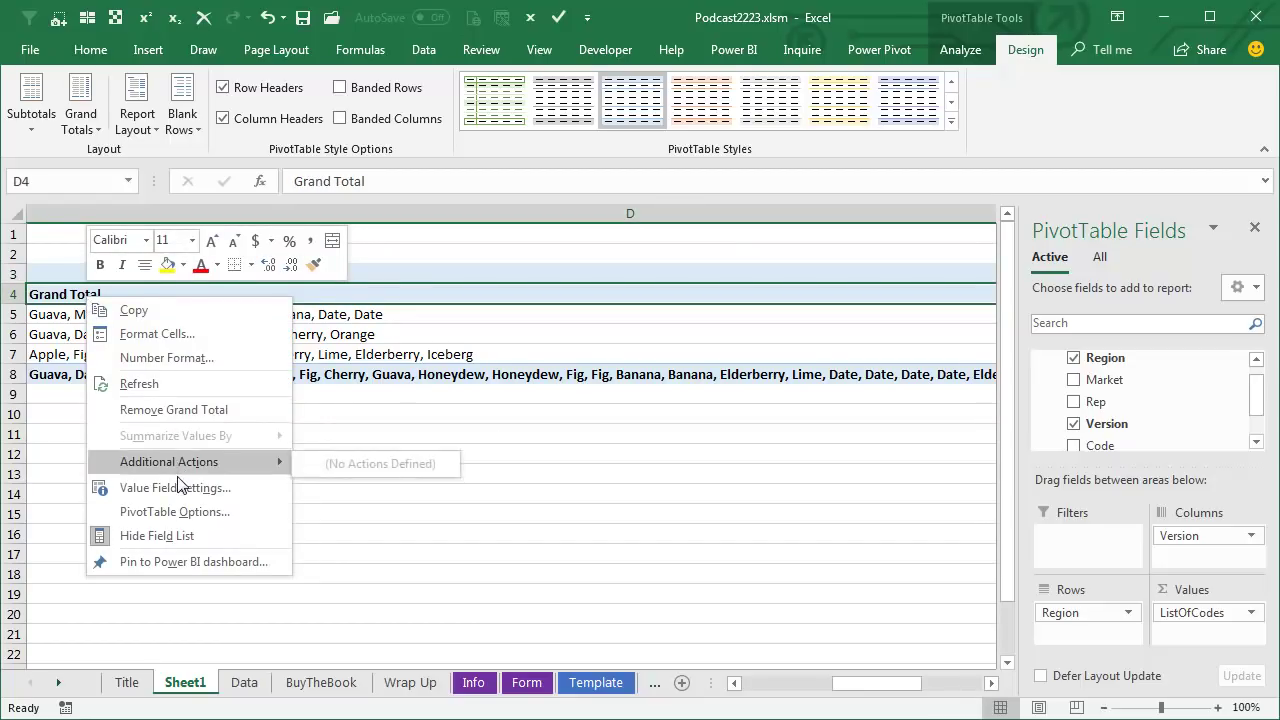
pyautogui.click(177, 410)
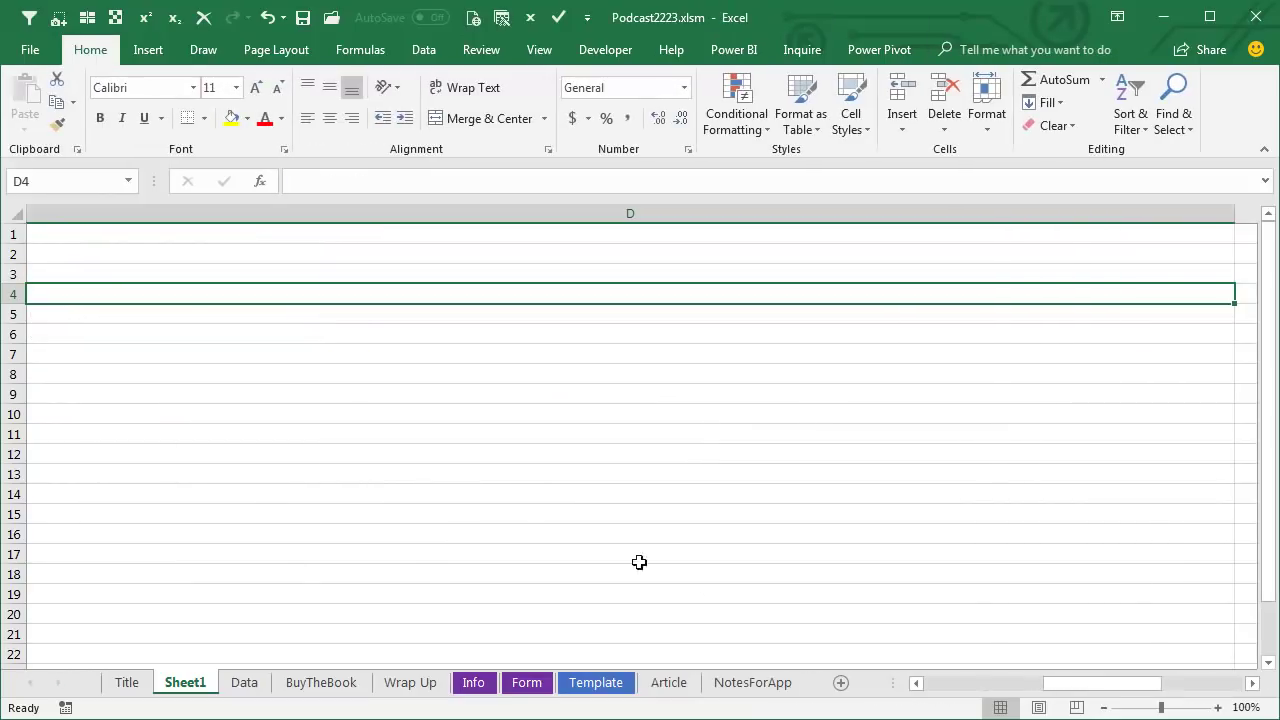
pyautogui.moveTo(1054, 684); pyautogui.dragTo(870, 682)
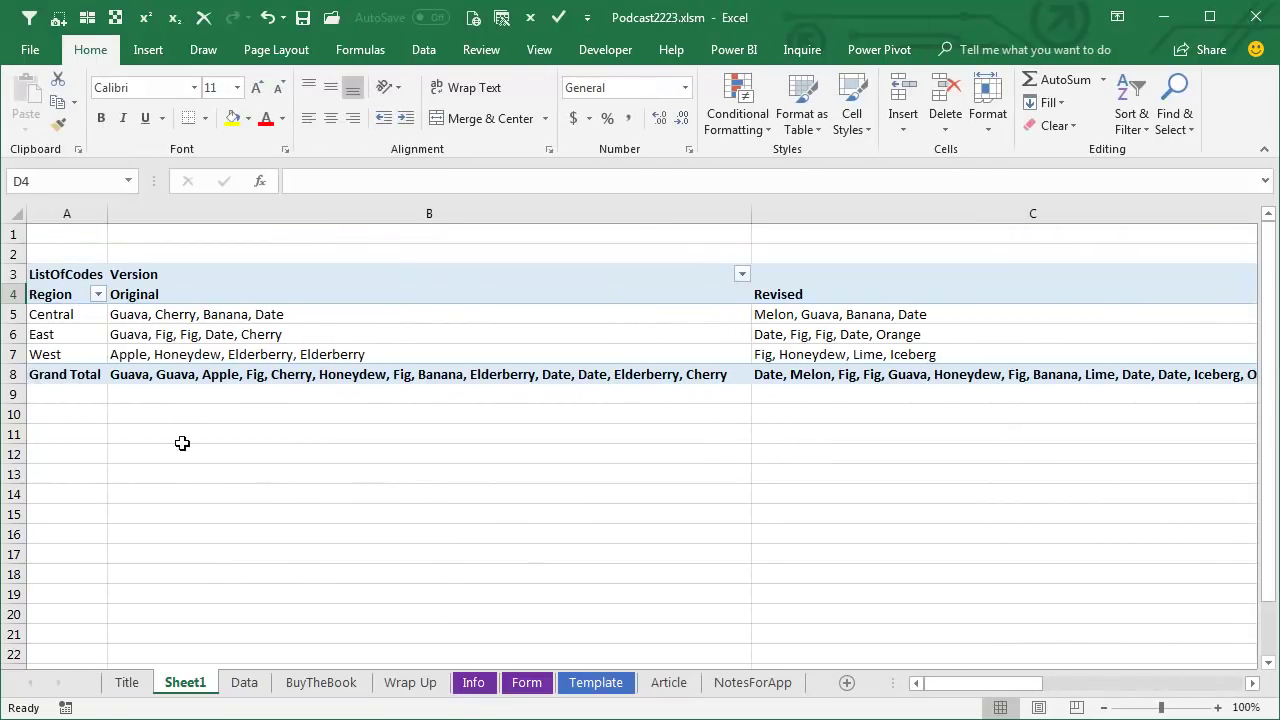
pyautogui.rightClick(67, 376)
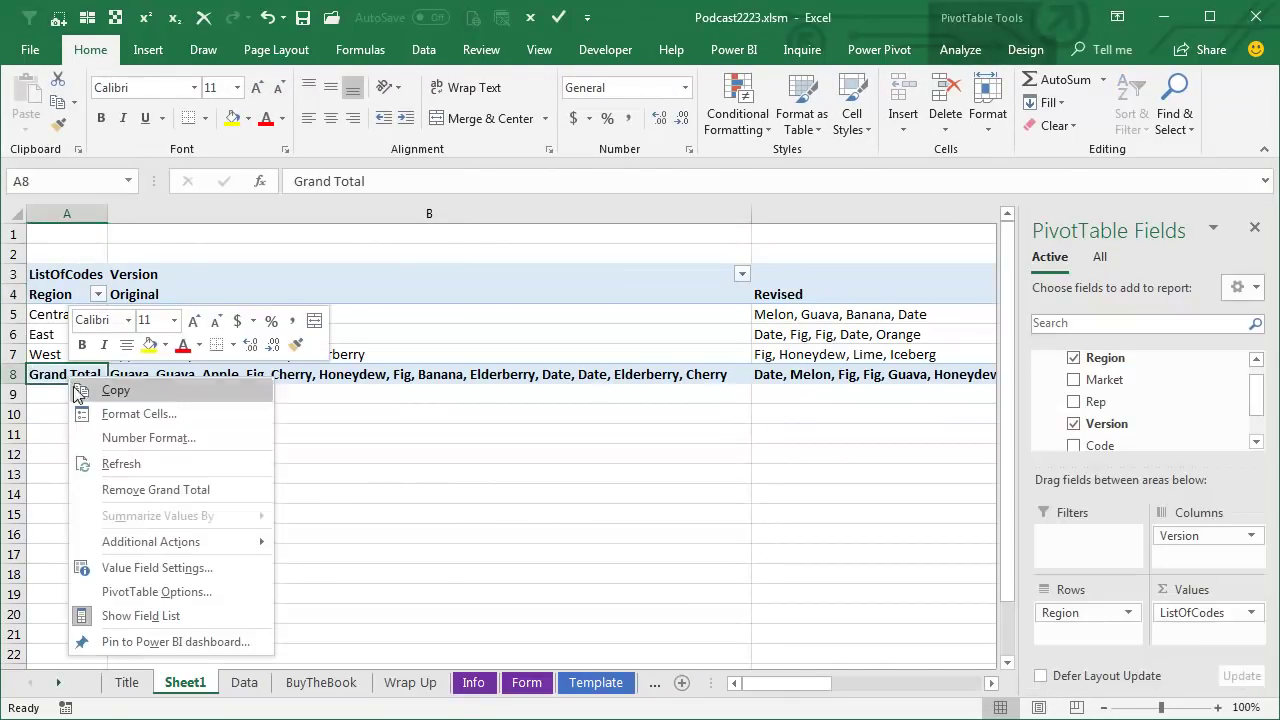
pyautogui.click(125, 492)
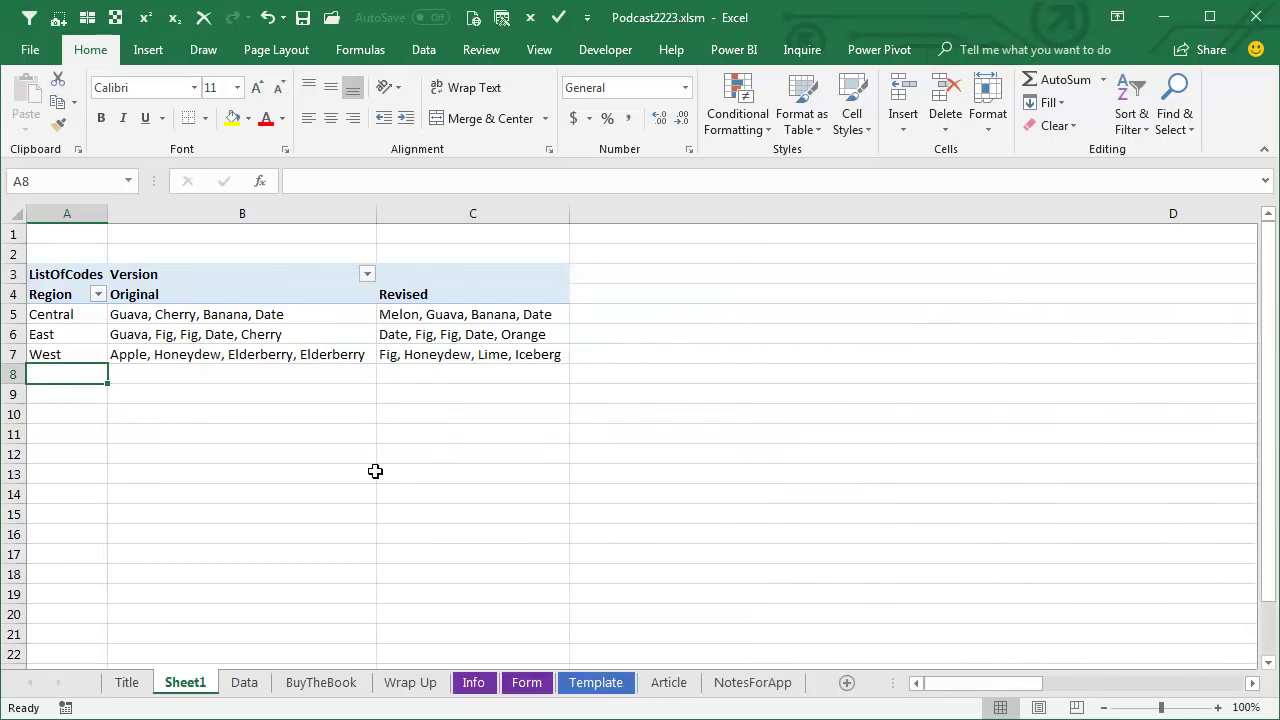
# Step: Review the ListOfCodes formula via Edit Measure, then return to the Data sheet
pyautogui.click(230, 310)
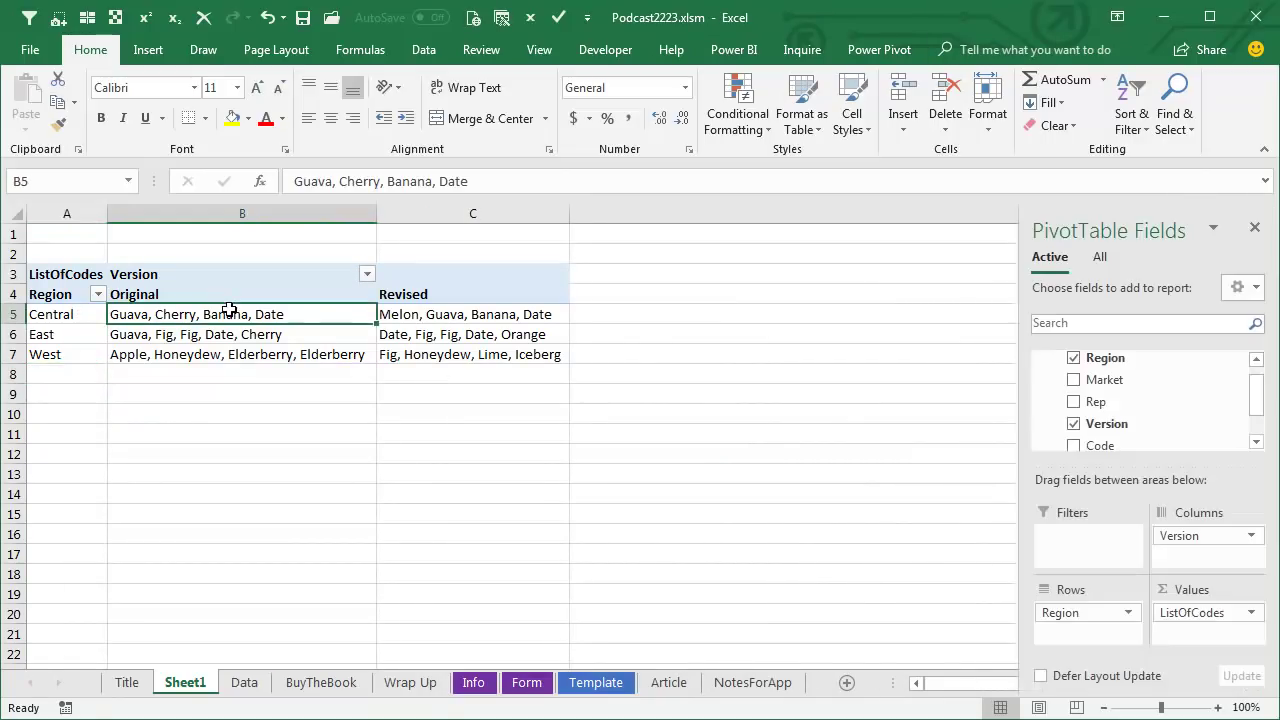
pyautogui.moveTo(1257, 396); pyautogui.dragTo(1257, 428)
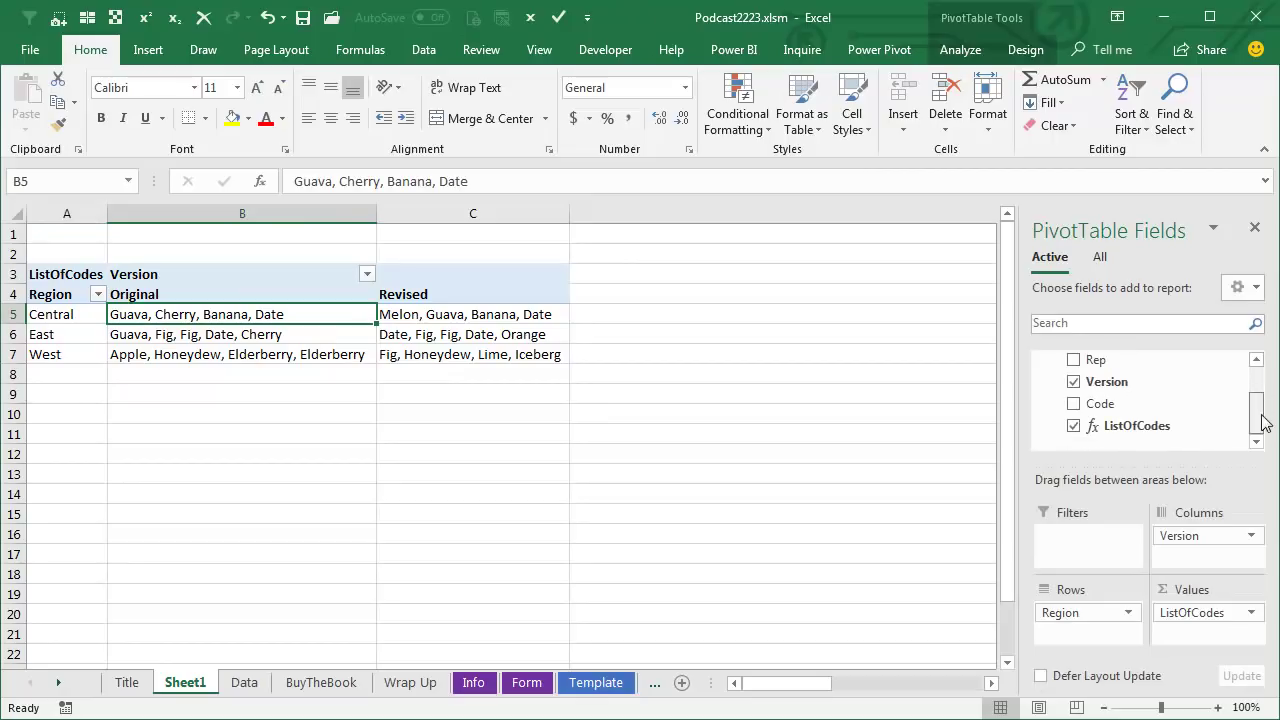
pyautogui.rightClick(1158, 428)
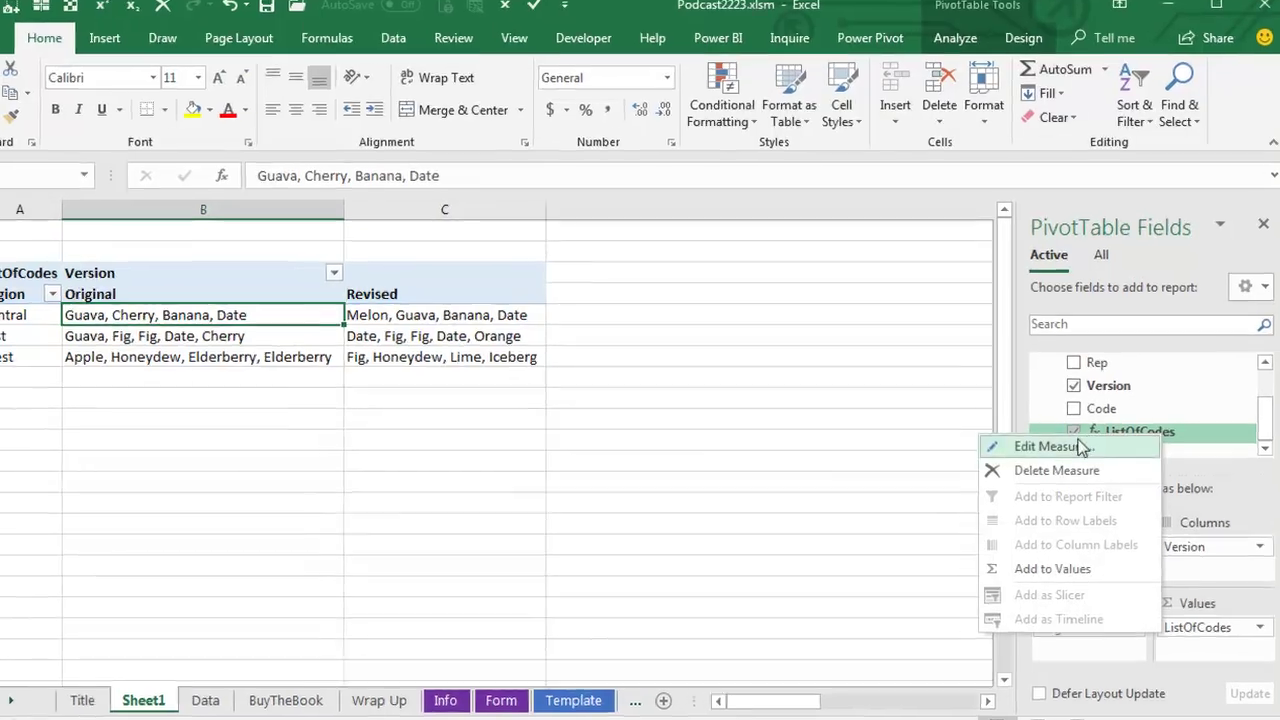
pyautogui.click(1045, 440)
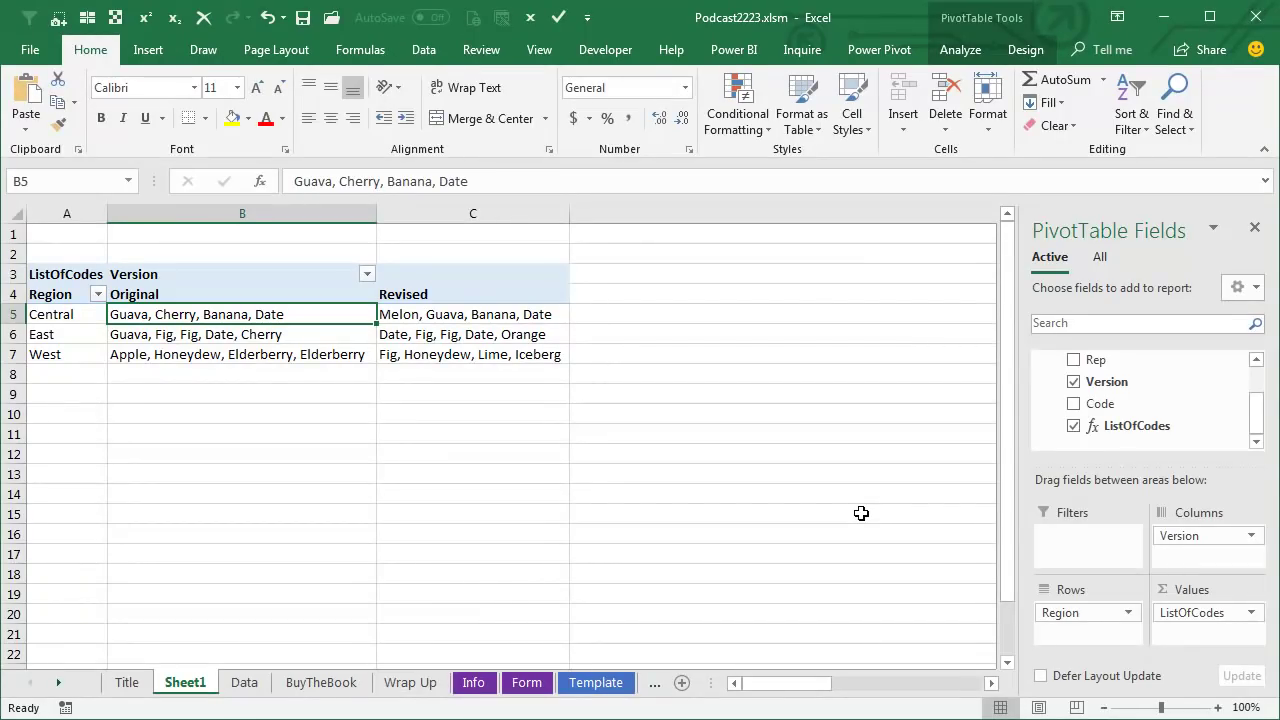
pyautogui.click(240, 683)
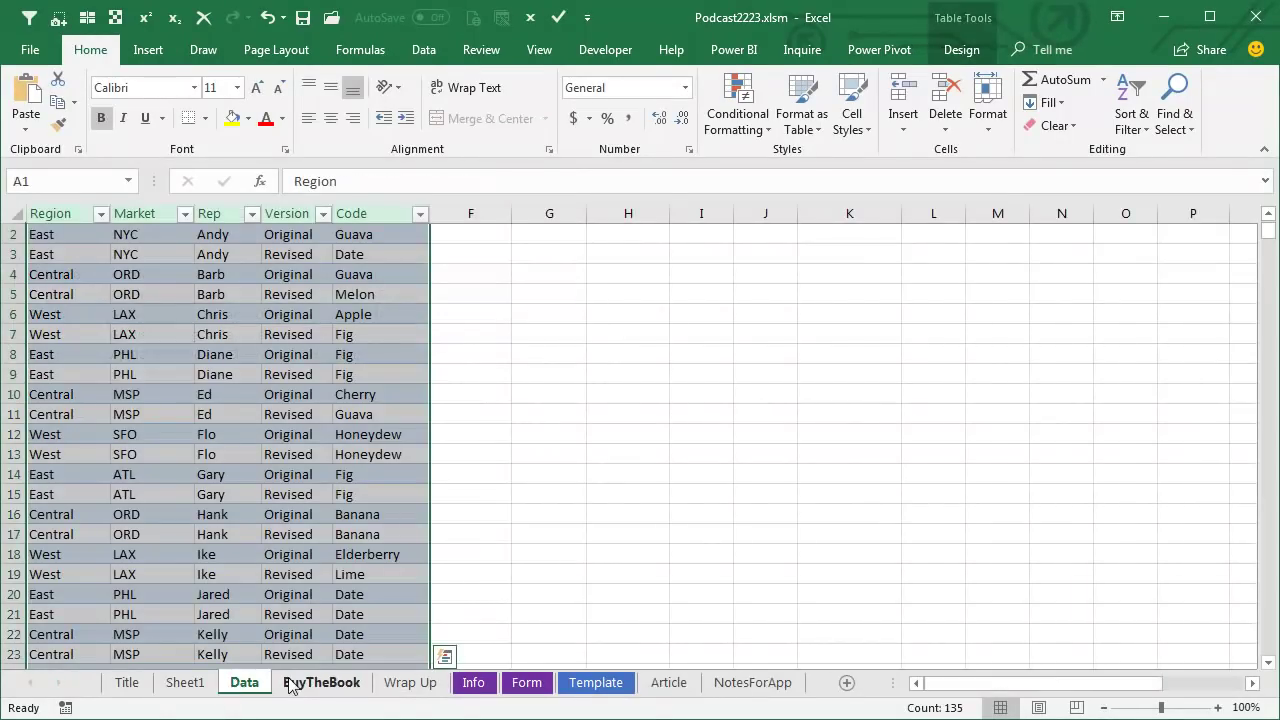
# Step: Switch to the BuyTheBook sheet showing the Buy the Book promotion graphic
pyautogui.click(290, 683)
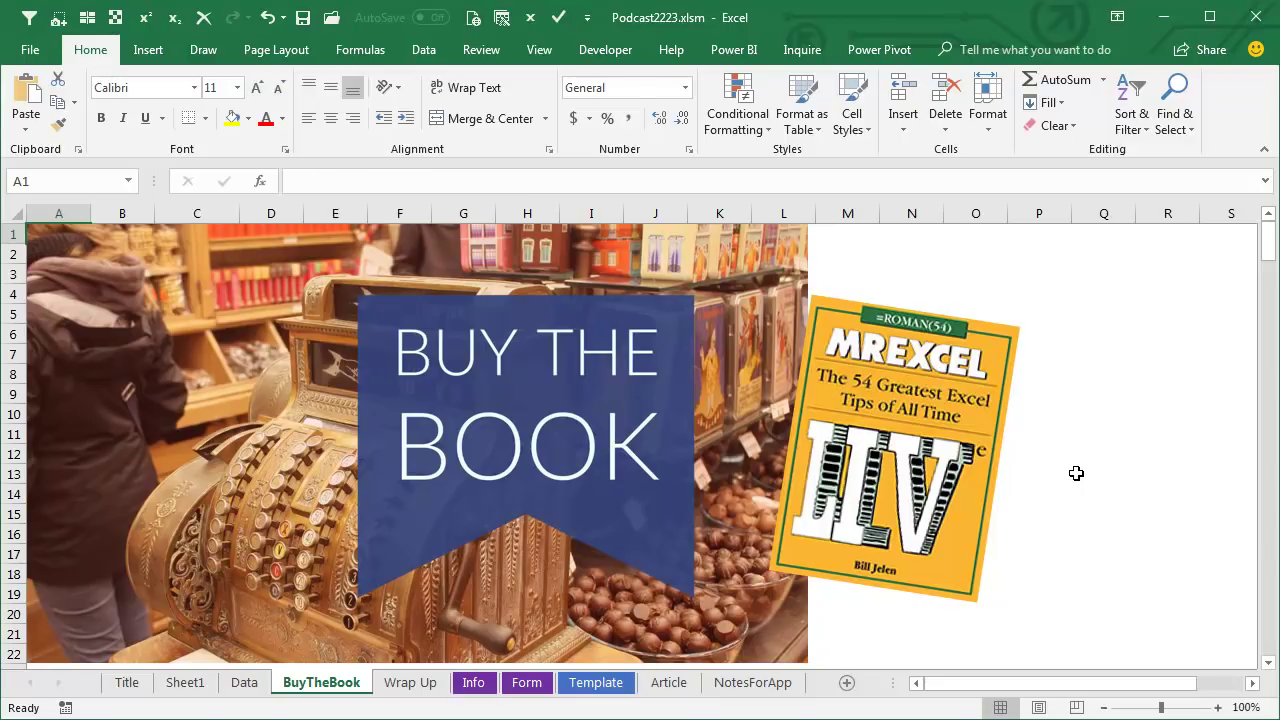
# Step: Move to the Wrap Up sheet with the CONCATENATEX formula and download links
pyautogui.hotkey('ctrl', 'pagedown')
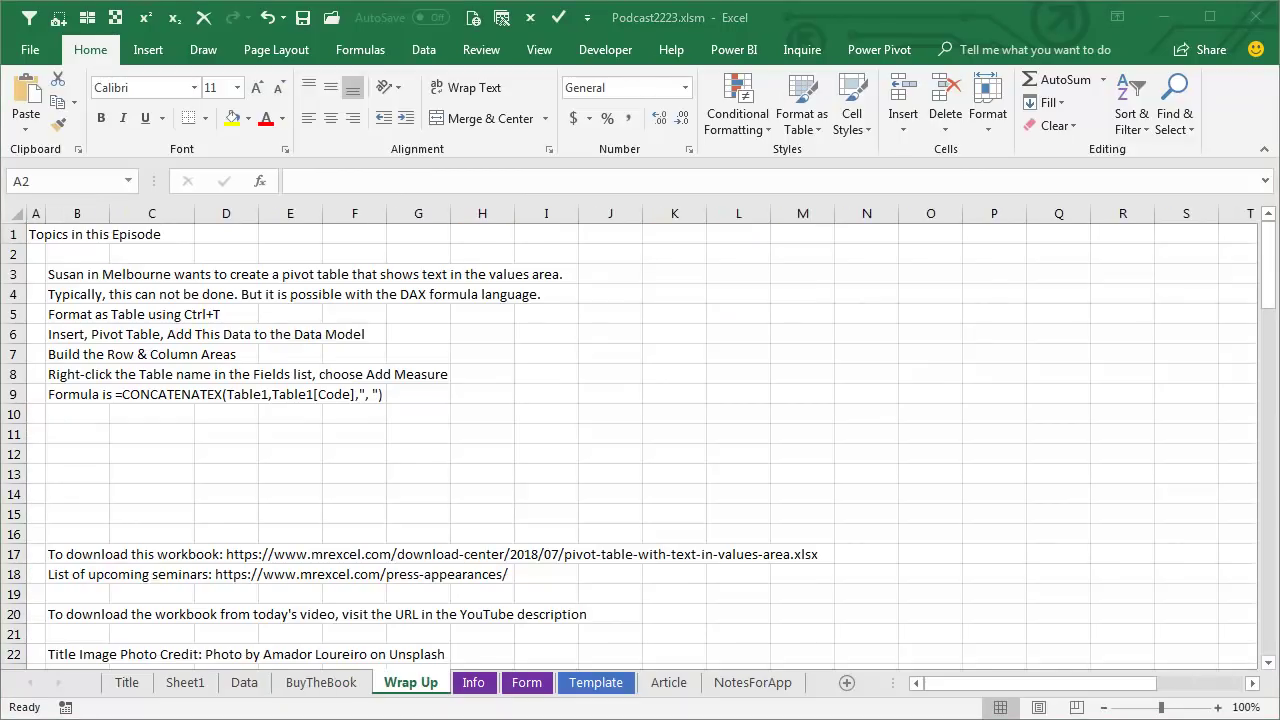